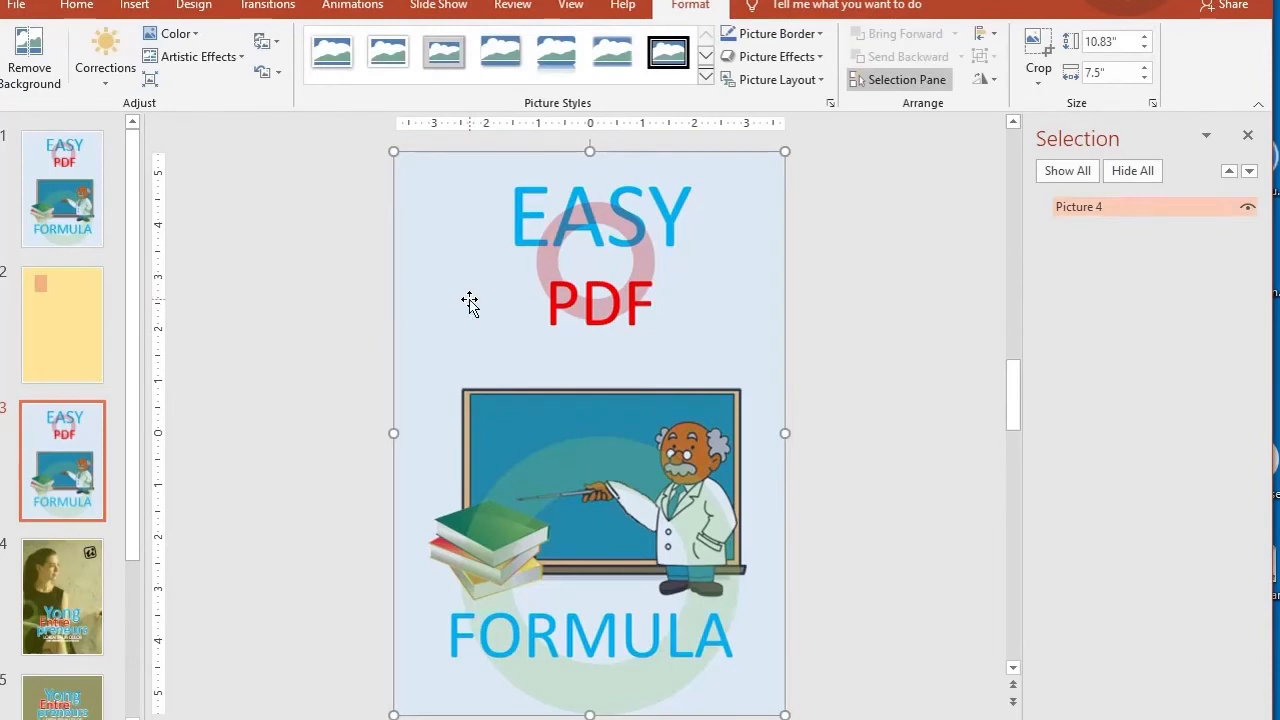
pyautogui.click(85, 201)
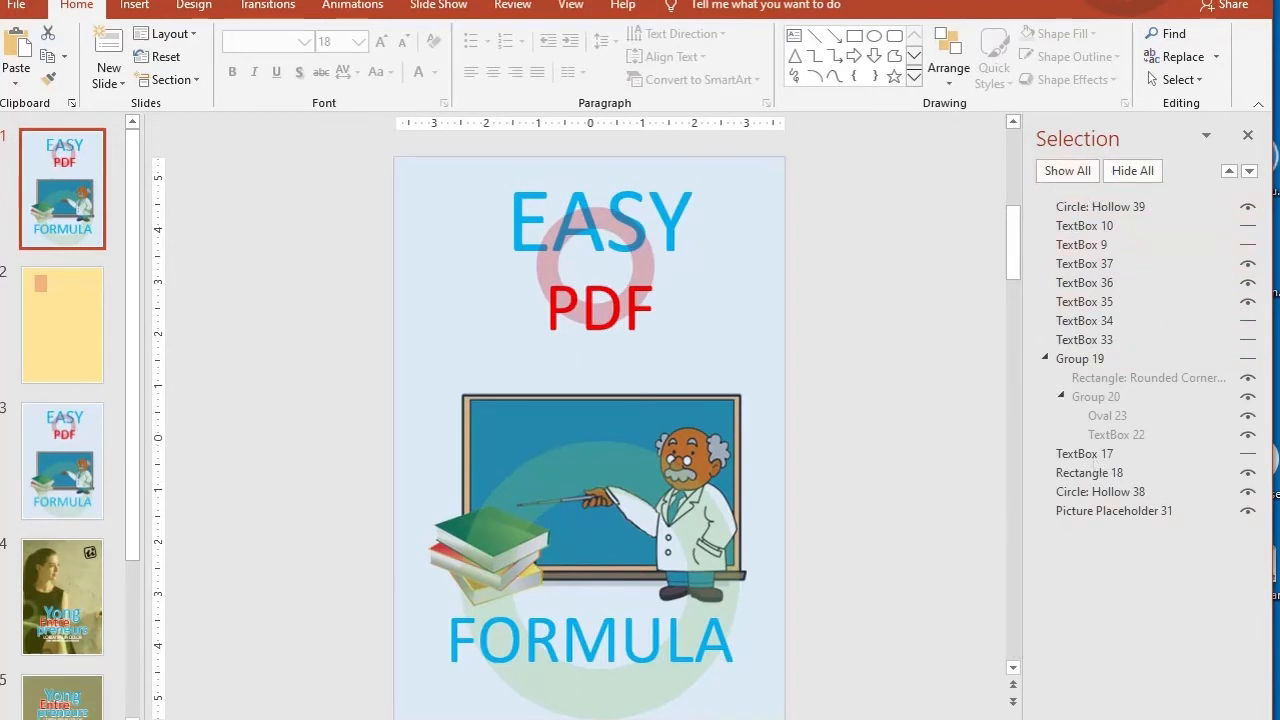
pyautogui.click(27, 438)
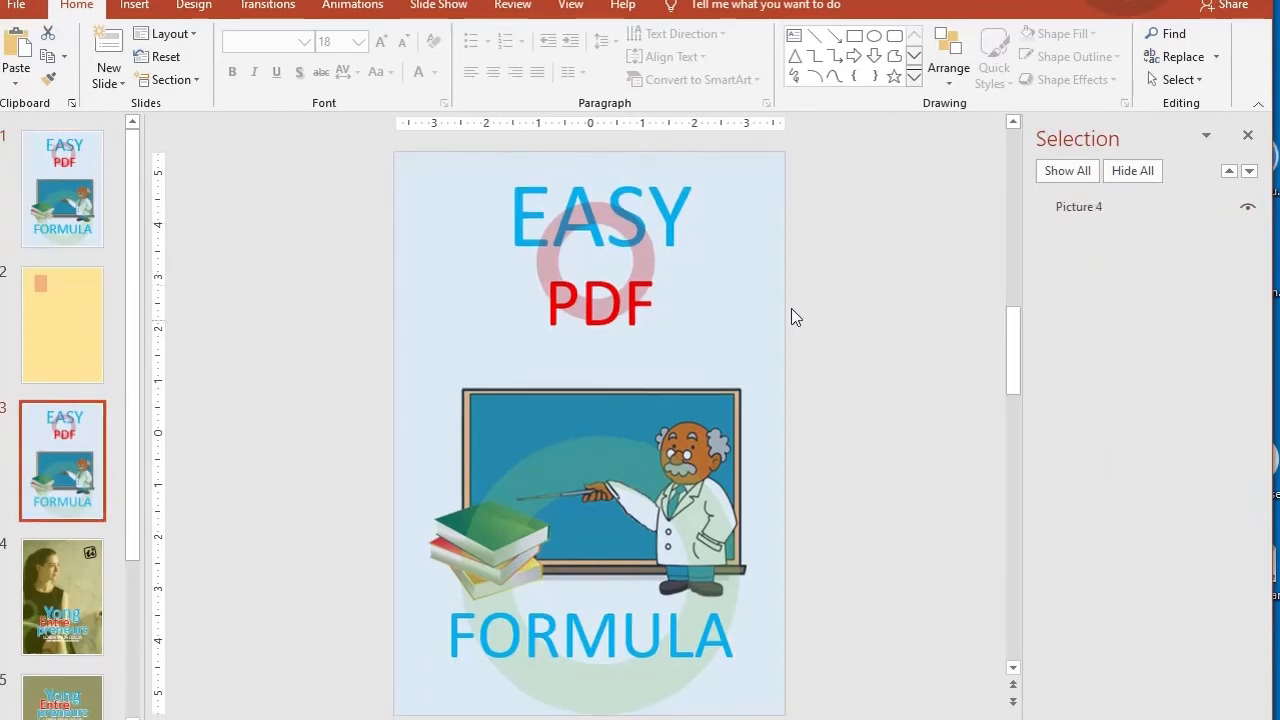
# Step: Apply a perspective 3-D rotation preset to the cover picture on slide 3
pyautogui.click(726, 294)
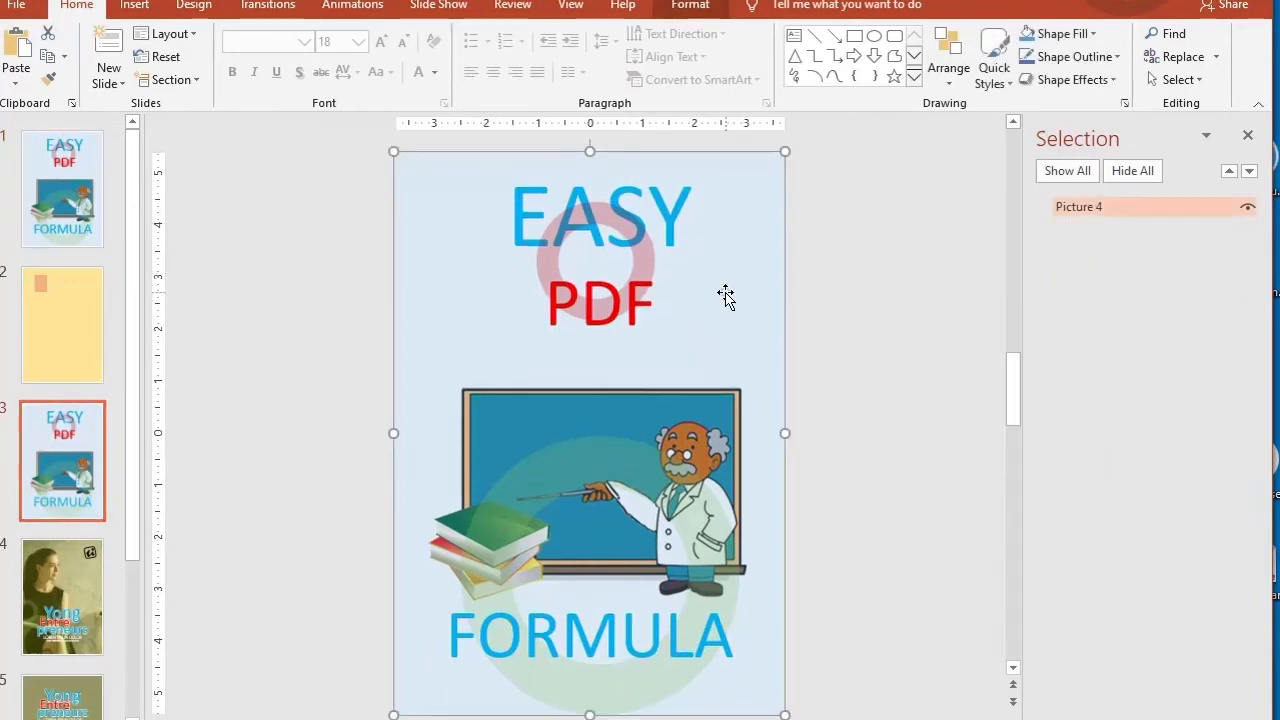
pyautogui.click(702, 5)
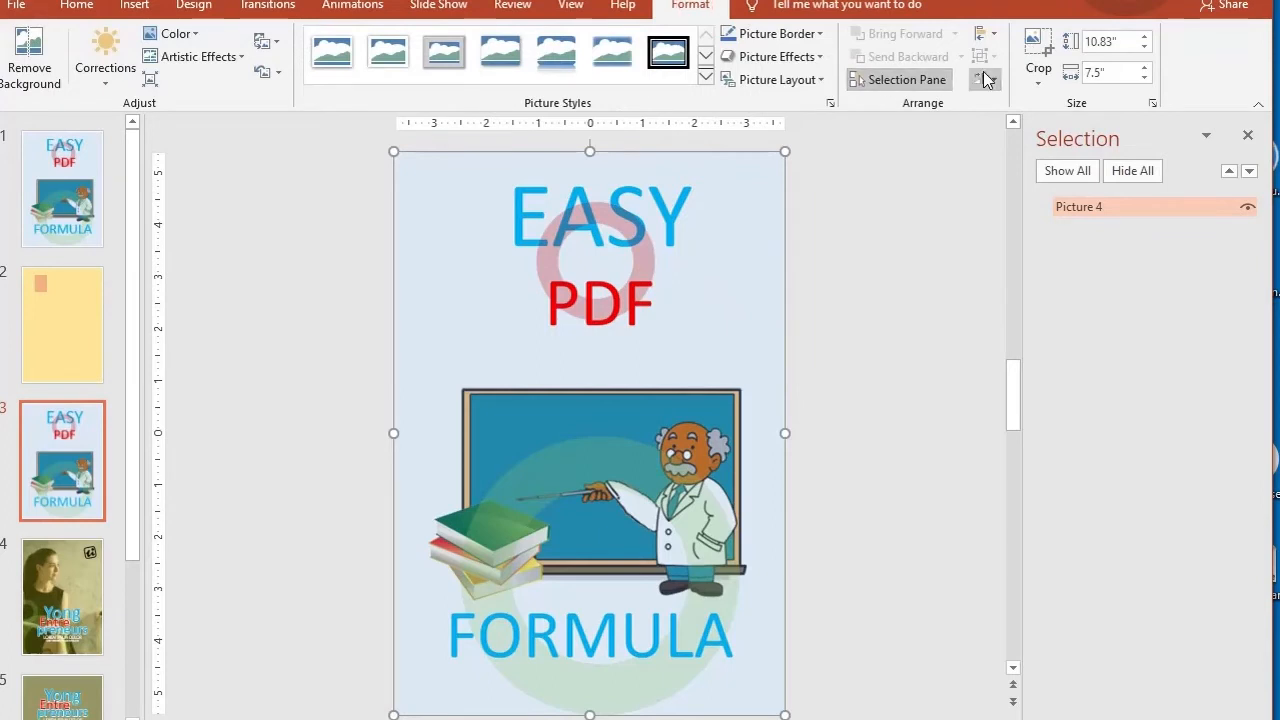
pyautogui.click(820, 58)
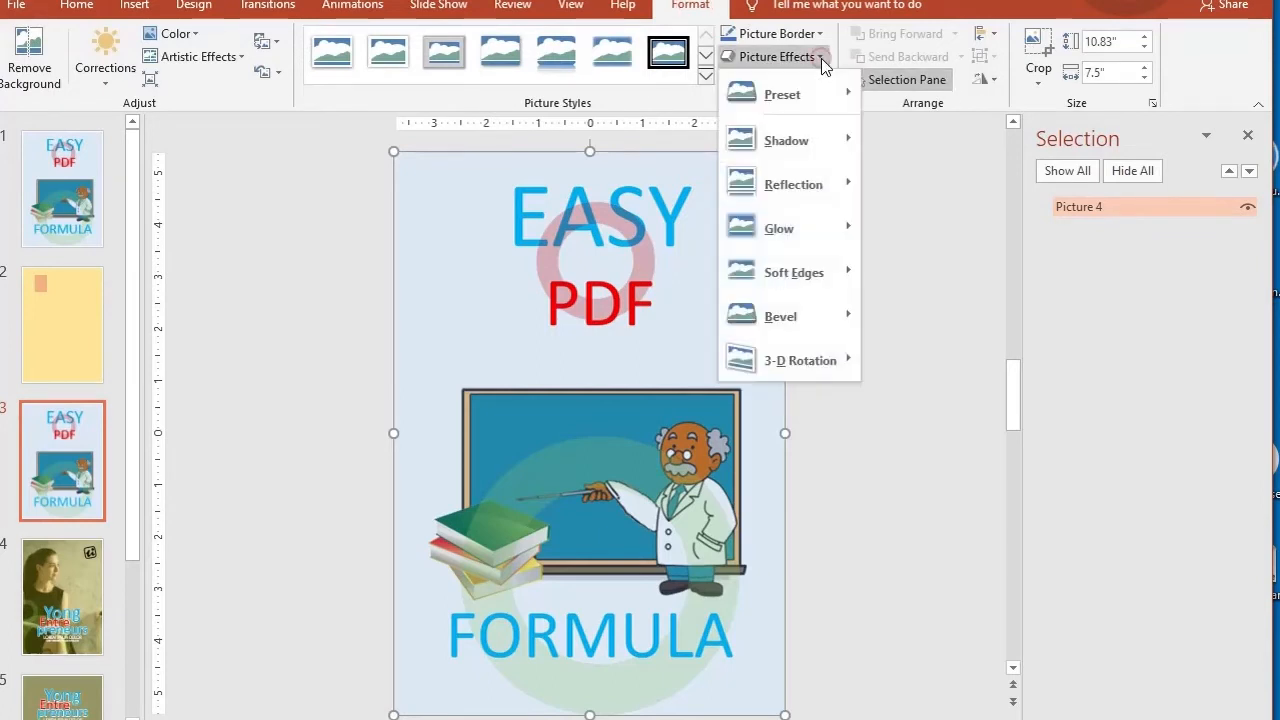
pyautogui.moveTo(778, 362)
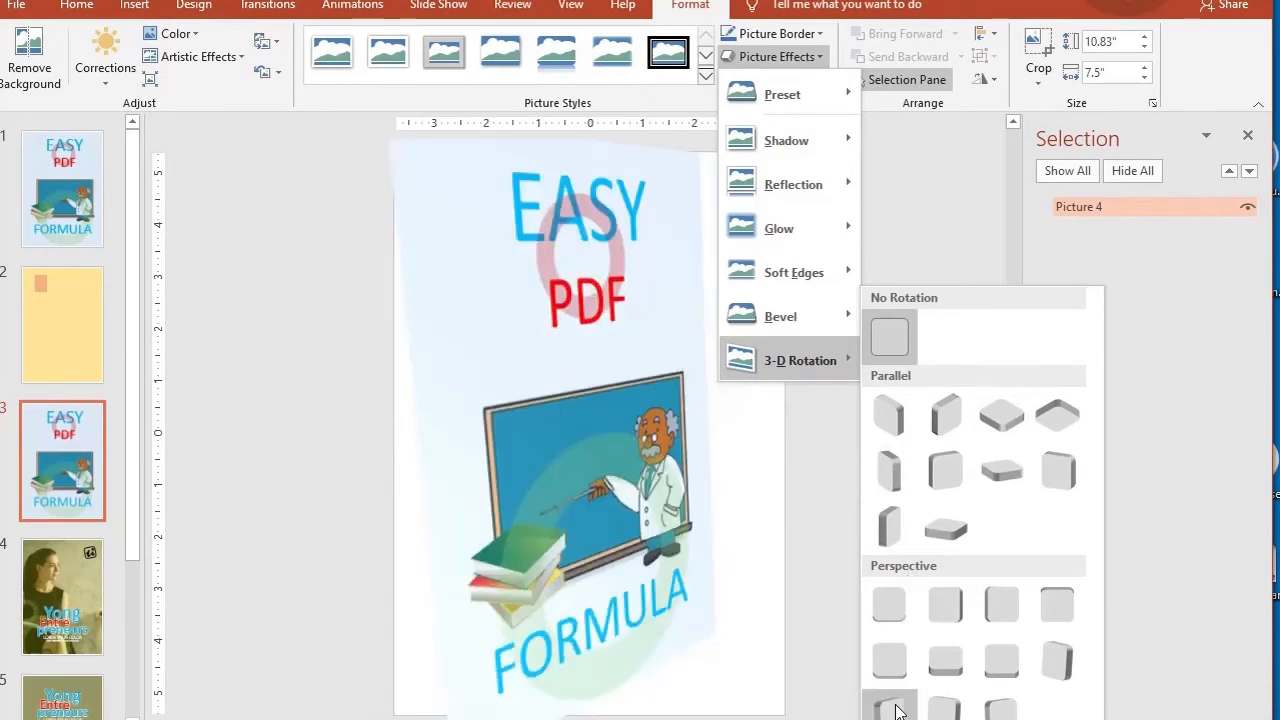
pyautogui.click(959, 184)
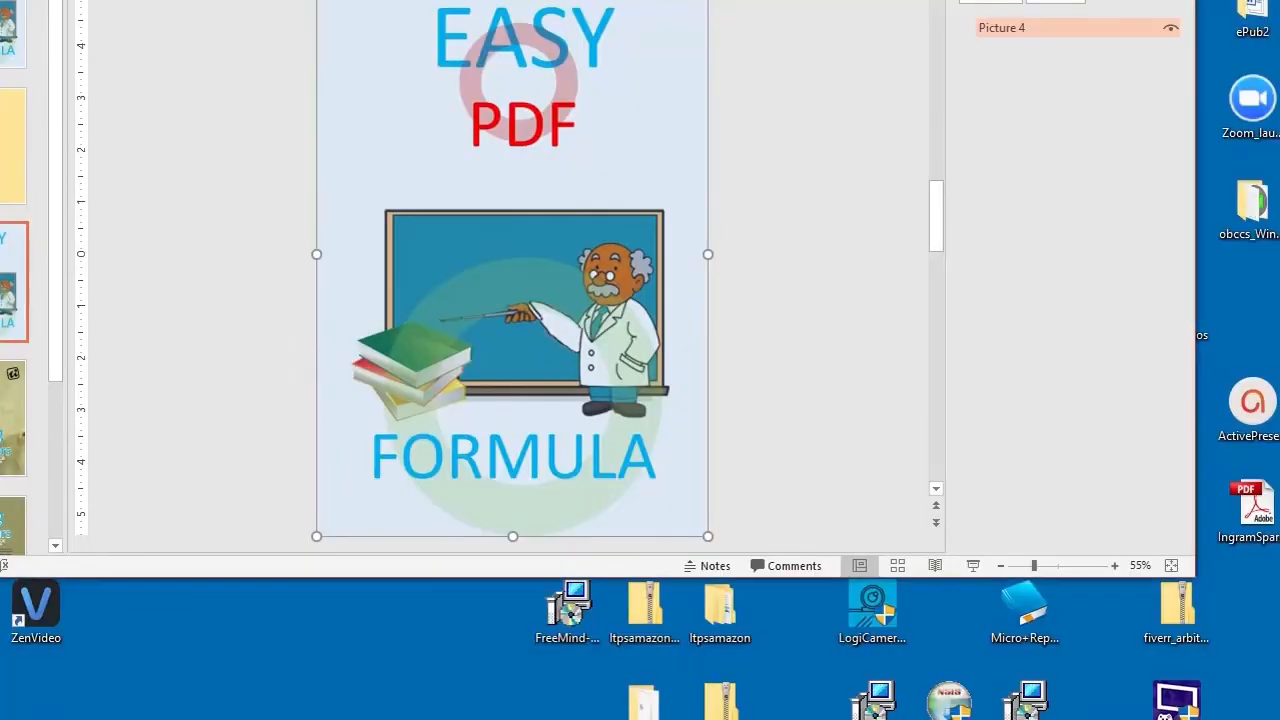
pyautogui.click(690, 0)
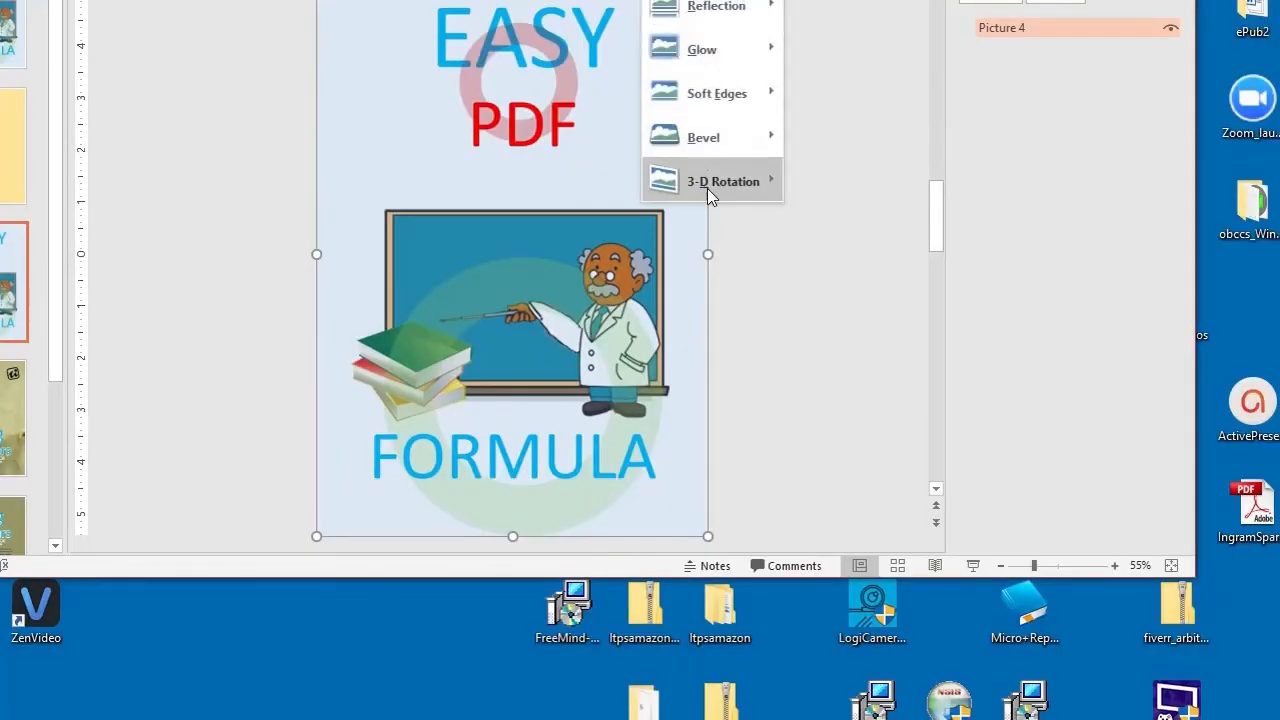
pyautogui.moveTo(707, 188)
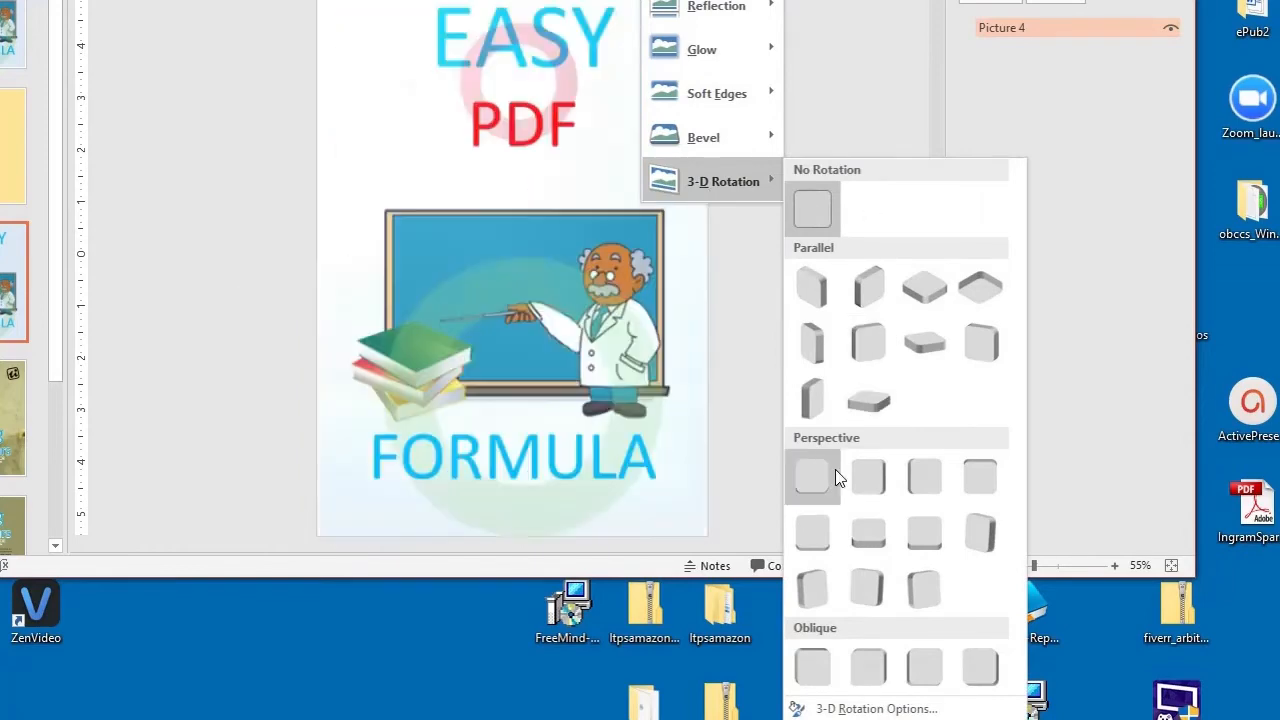
pyautogui.click(820, 568)
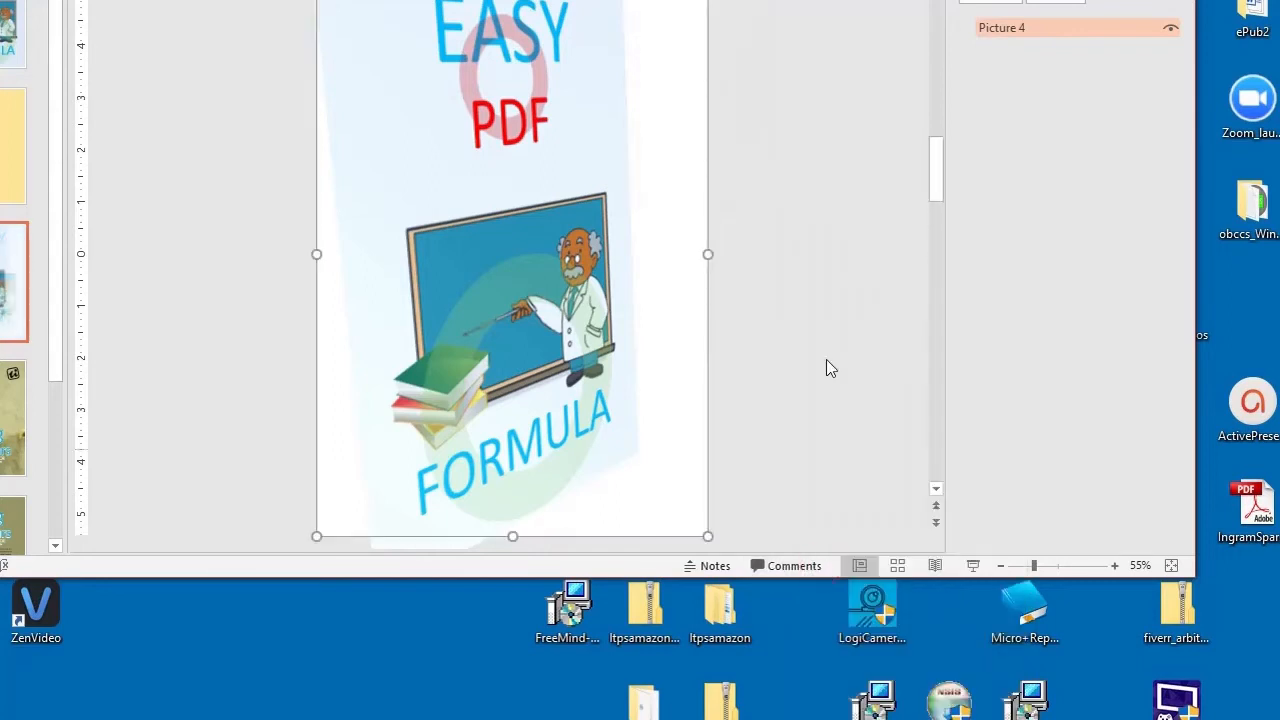
# Step: Open the 3-D rotation options for the cover picture in the format pane
pyautogui.moveTo(640, 0)
pyautogui.mouseDown()
pyautogui.moveTo(640, 33)
pyautogui.moveTo(636, 0)
pyautogui.moveTo(636, 18)
pyautogui.mouseUp()
pyautogui.click(690, 0)
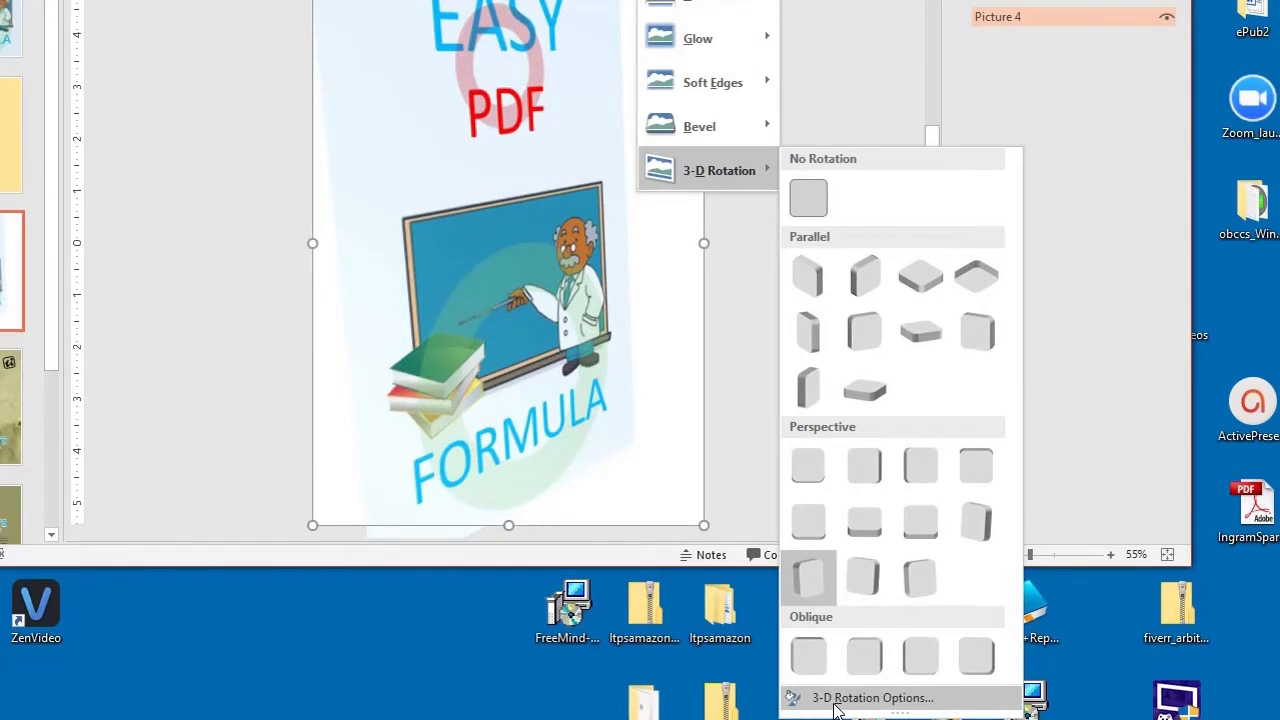
pyautogui.click(836, 699)
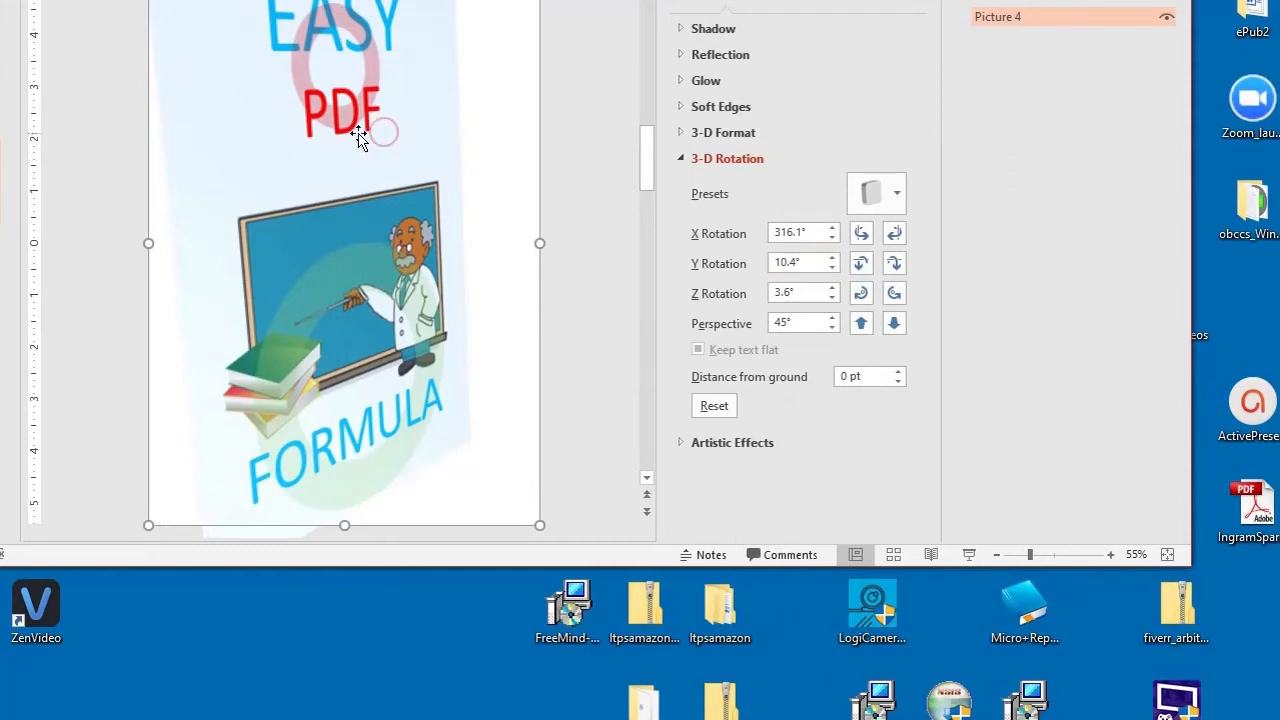
pyautogui.click(571, 131)
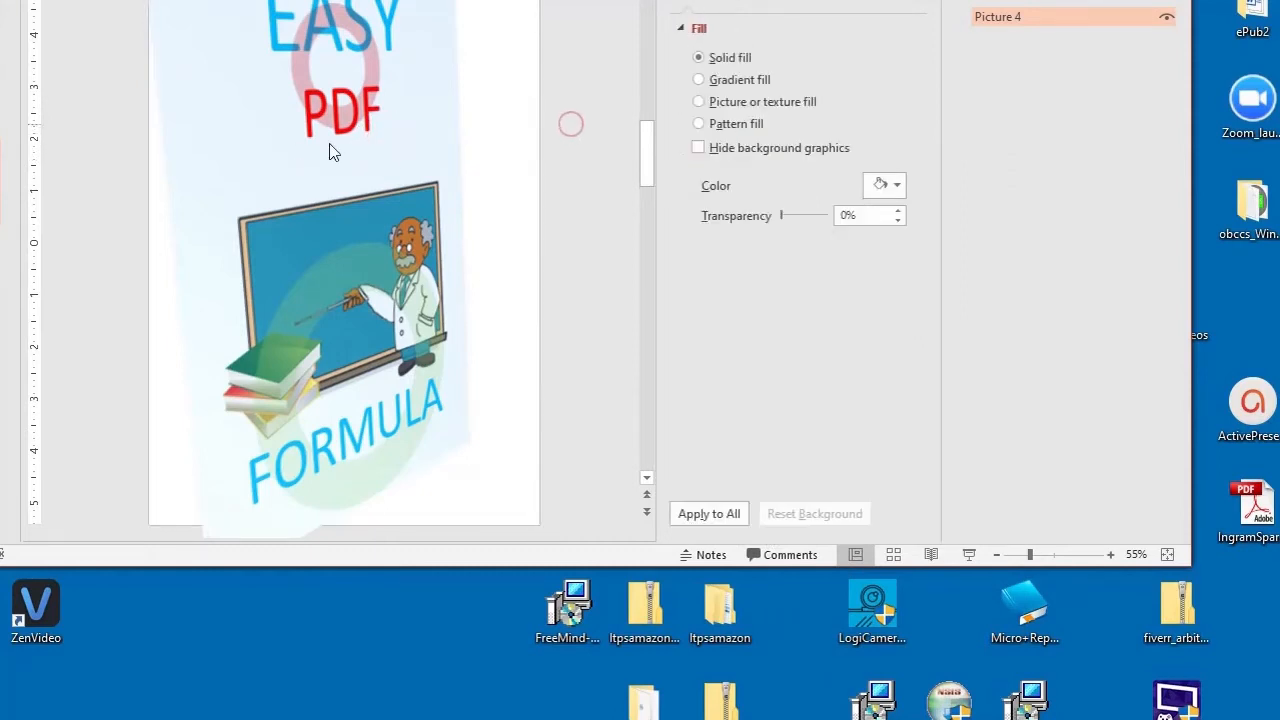
pyautogui.click(252, 116)
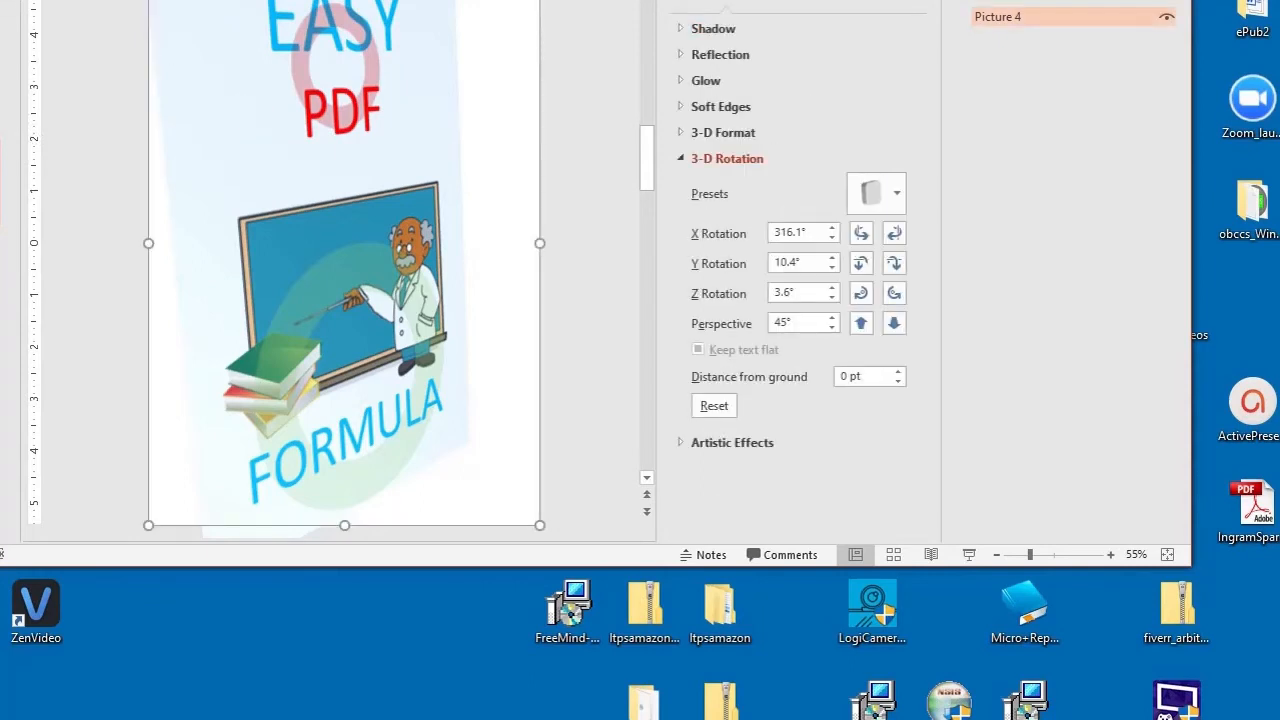
# Step: Shrink the cover picture from its top-left corner and move it toward the slide's centre
pyautogui.moveTo(149, 0); pyautogui.dragTo(277, 151)
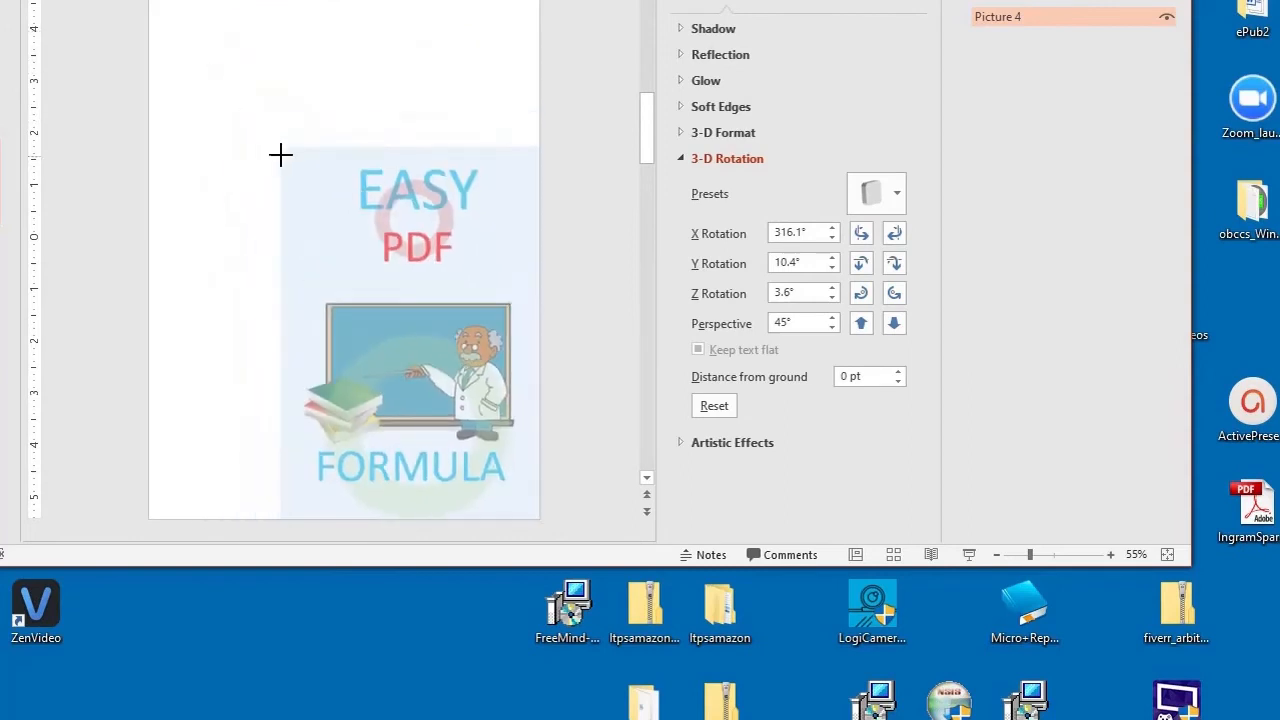
pyautogui.moveTo(673, 0); pyautogui.dragTo(600, 0)
pyautogui.moveTo(361, 358); pyautogui.dragTo(327, 297)
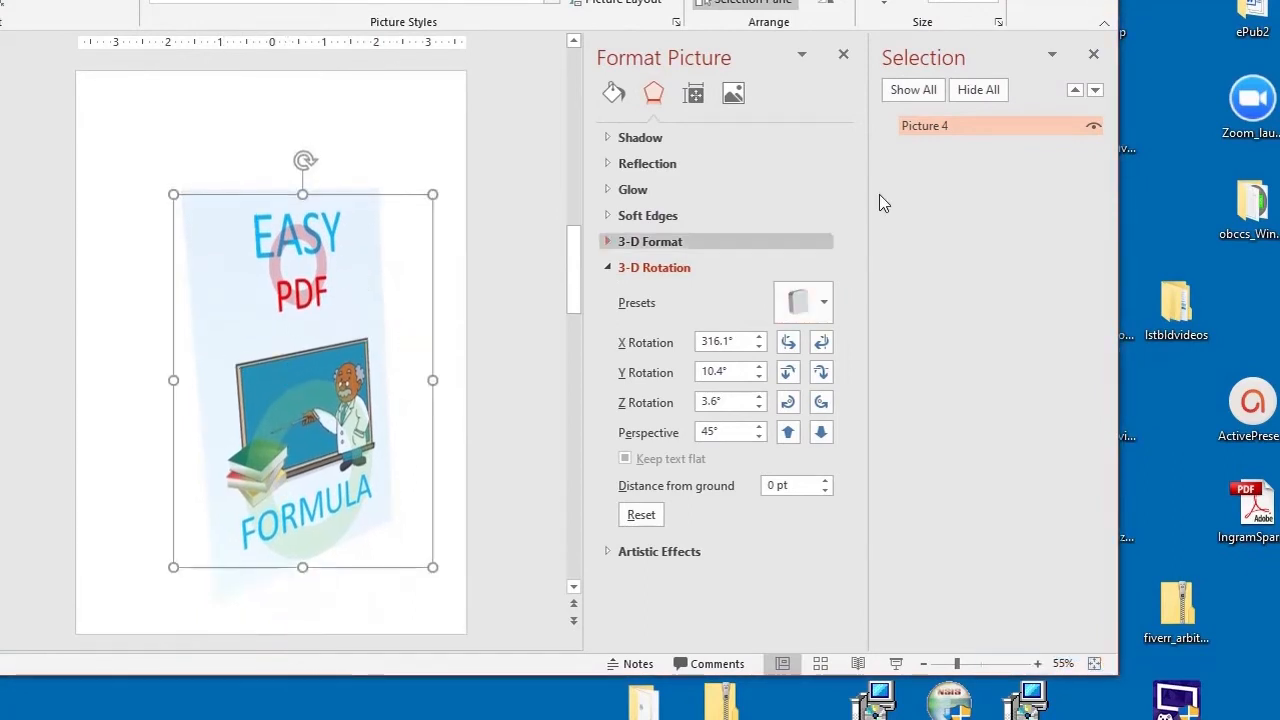
# Step: Give the picture a 3-D format depth of 15 pt
pyautogui.click(606, 241)
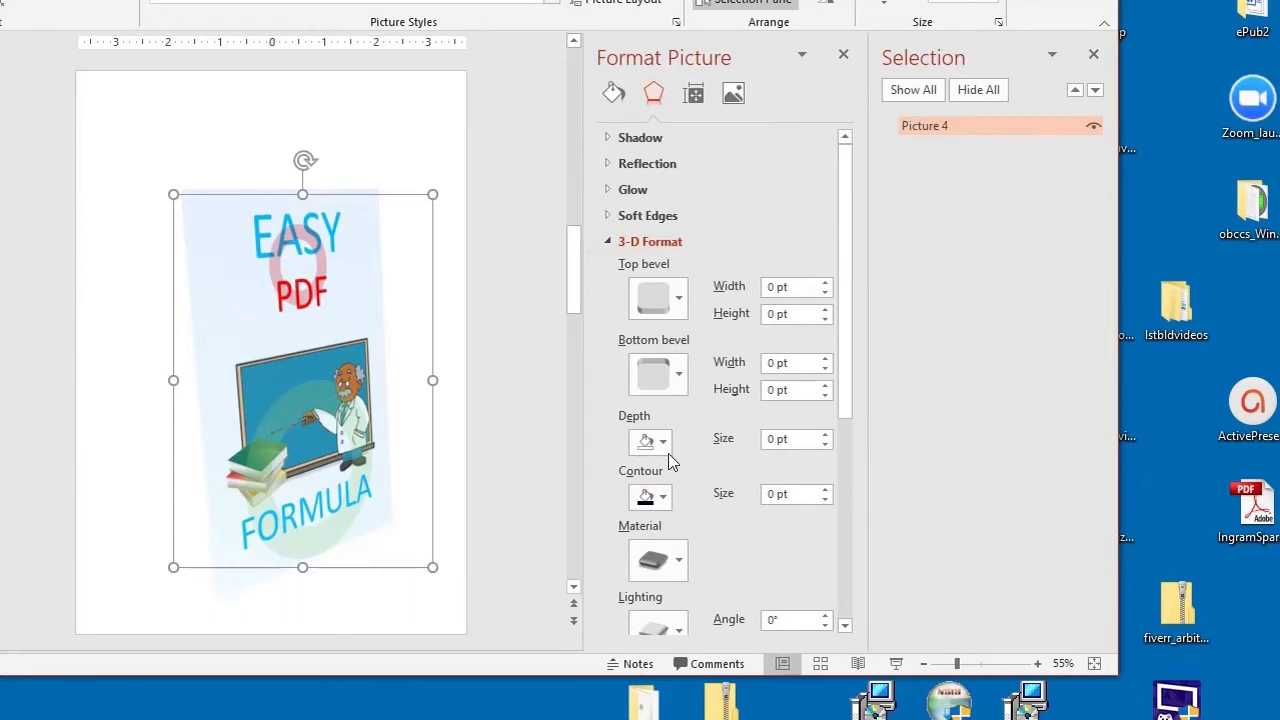
pyautogui.click(766, 440)
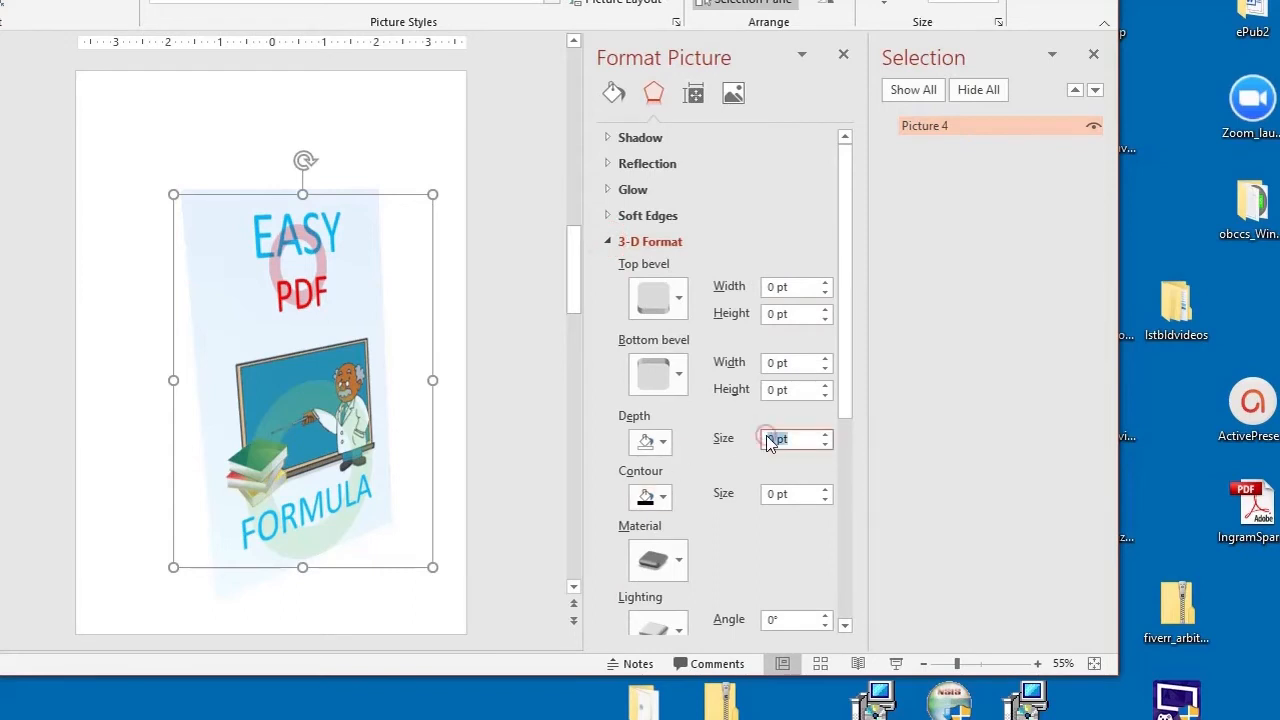
pyautogui.click(824, 435)
pyautogui.click(824, 437)
pyautogui.click(824, 437)
pyautogui.click(824, 437)
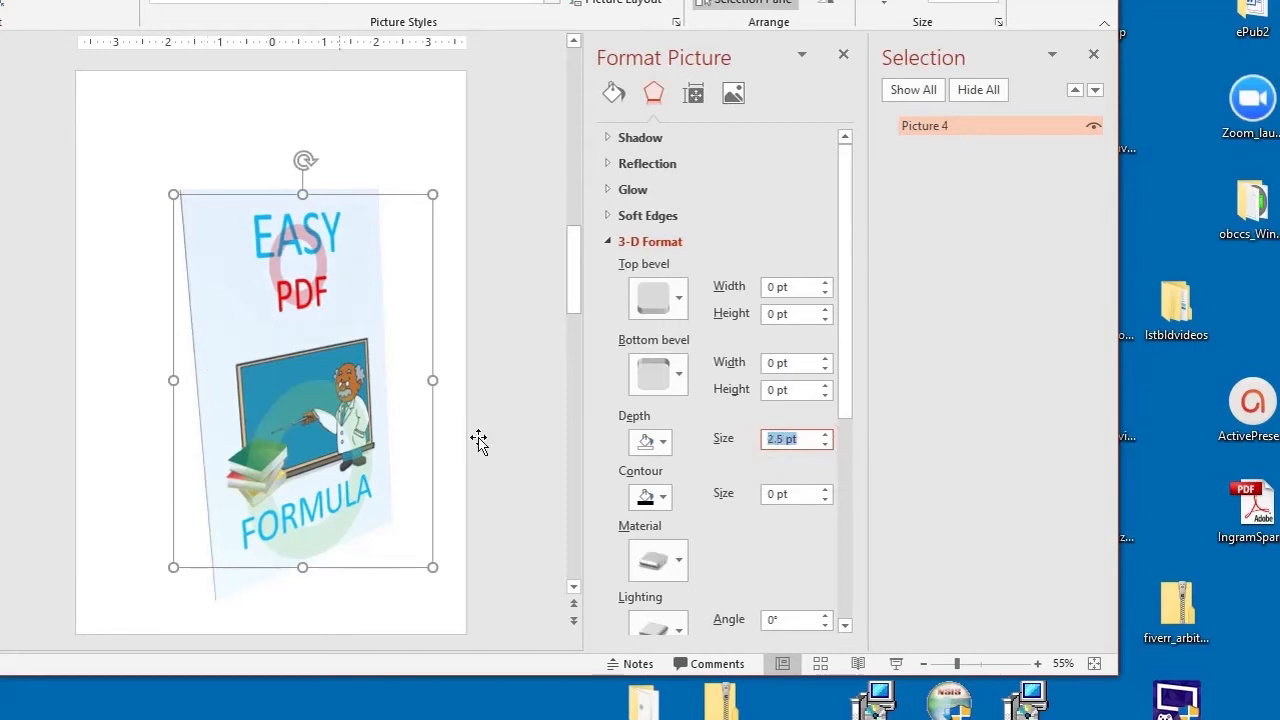
pyautogui.click(822, 436)
pyautogui.click(824, 436)
pyautogui.click(824, 436)
pyautogui.click(824, 436)
pyautogui.click(824, 436)
pyautogui.click(824, 436)
pyautogui.click(824, 436)
pyautogui.click(824, 436)
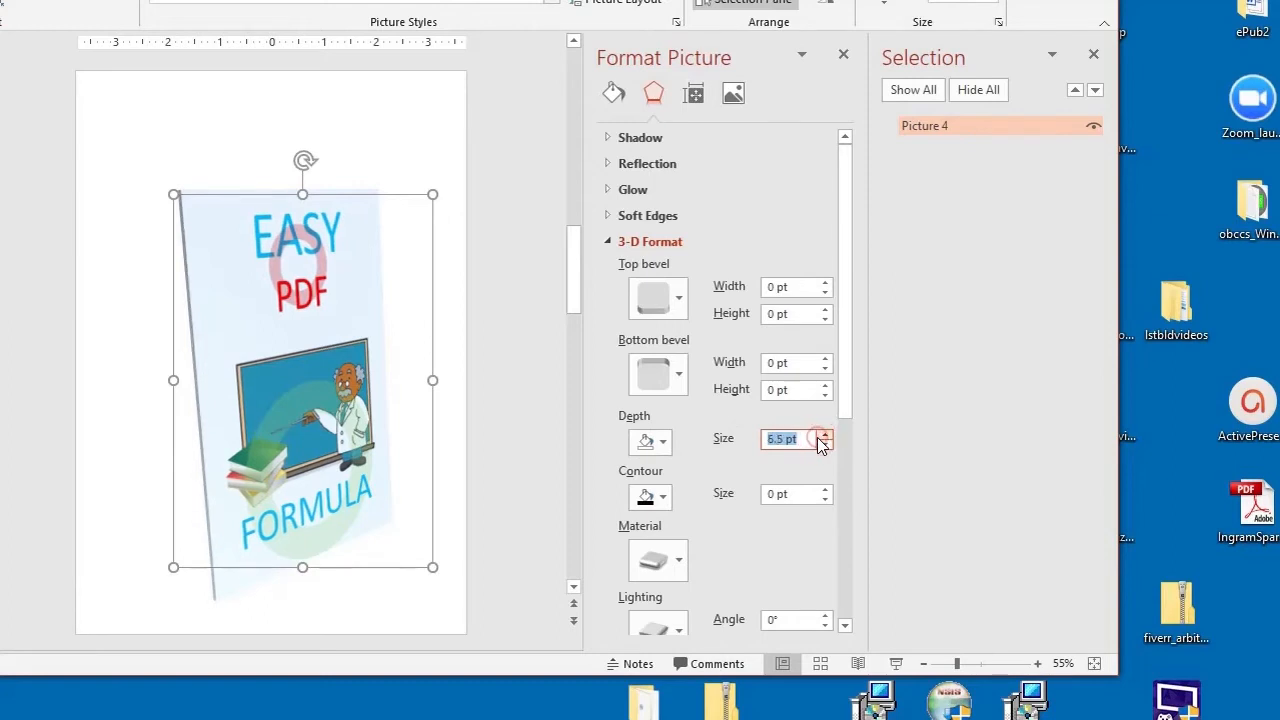
pyautogui.click(824, 436)
pyautogui.click(824, 436)
pyautogui.click(824, 436)
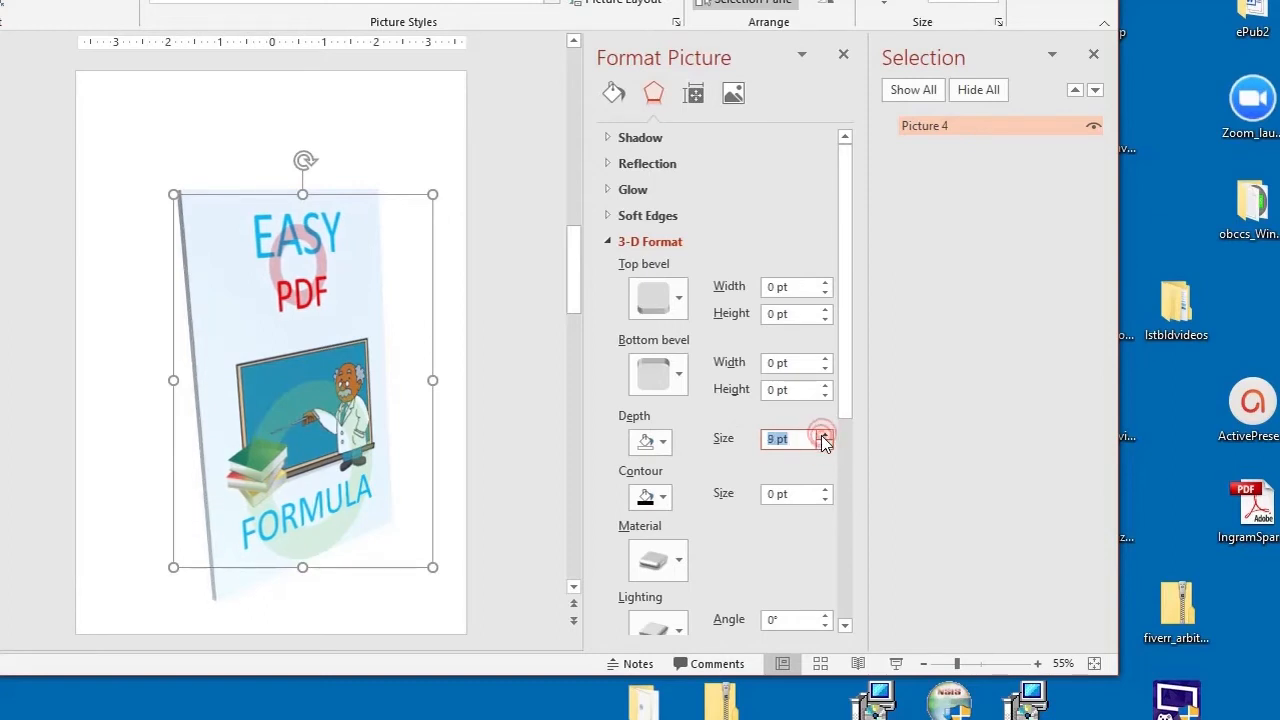
pyautogui.click(769, 438)
pyautogui.write('18')
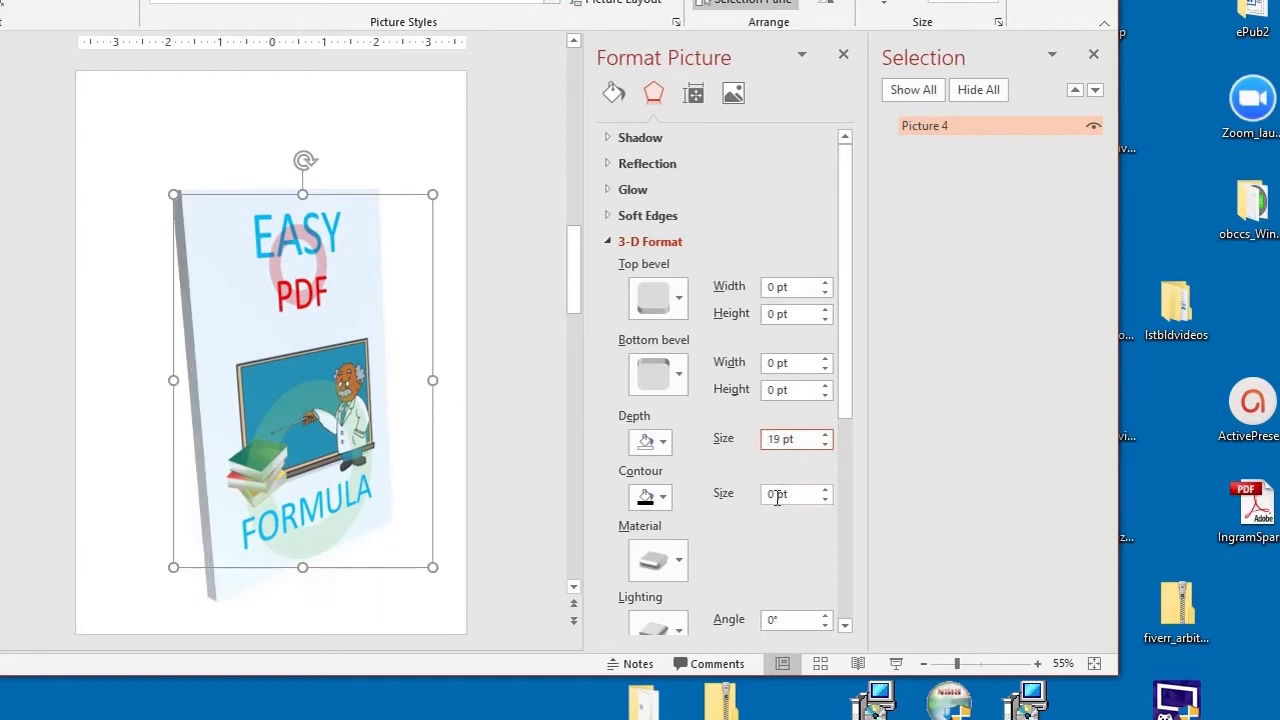
pyautogui.press('Delete')
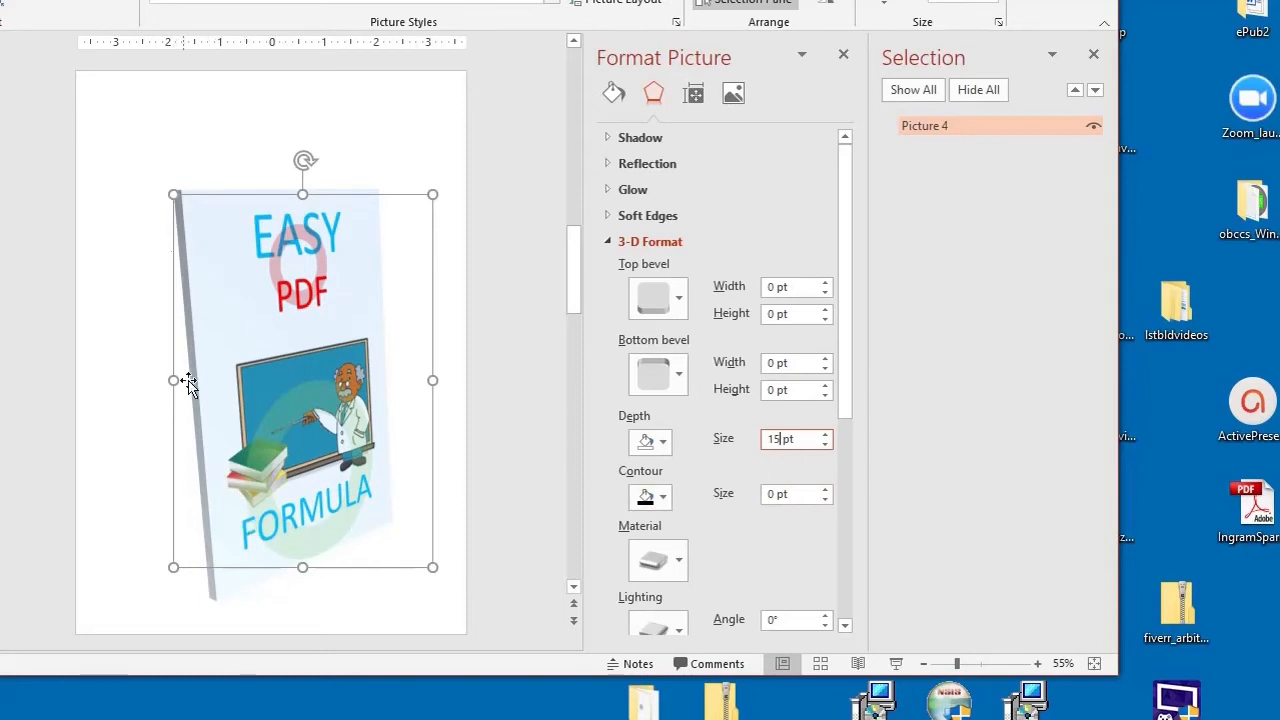
pyautogui.click(518, 482)
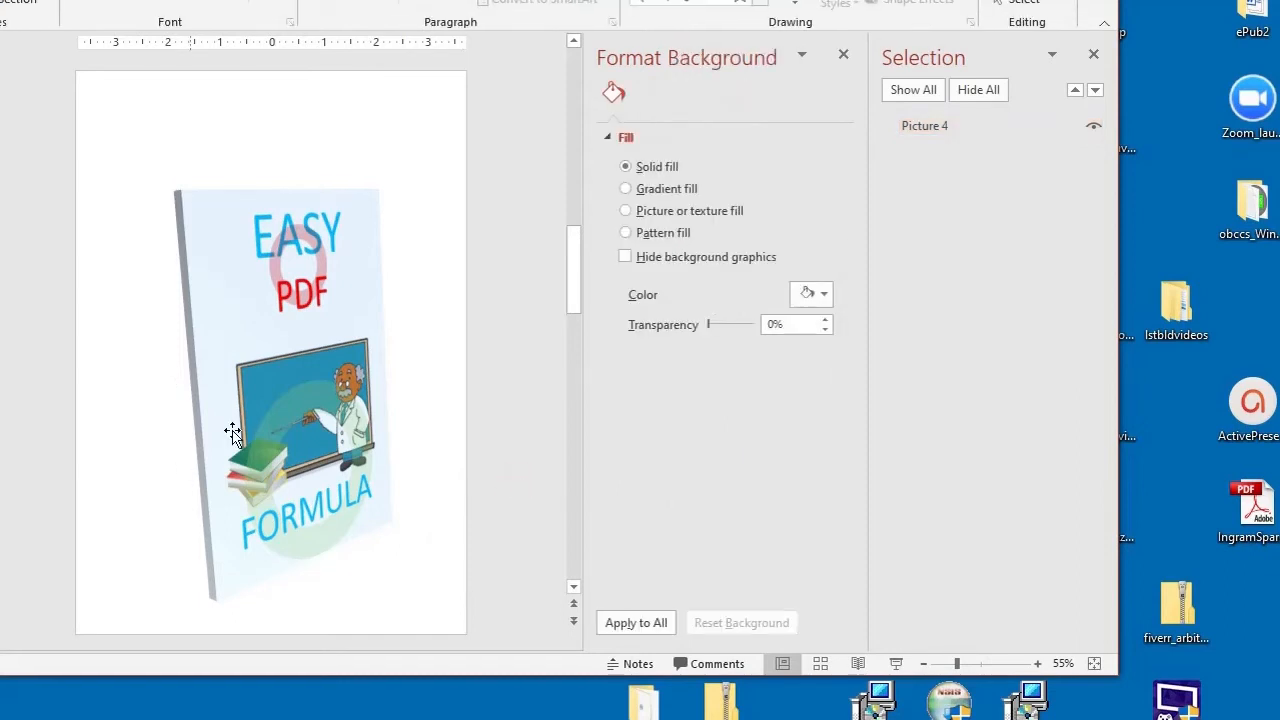
pyautogui.click(240, 334)
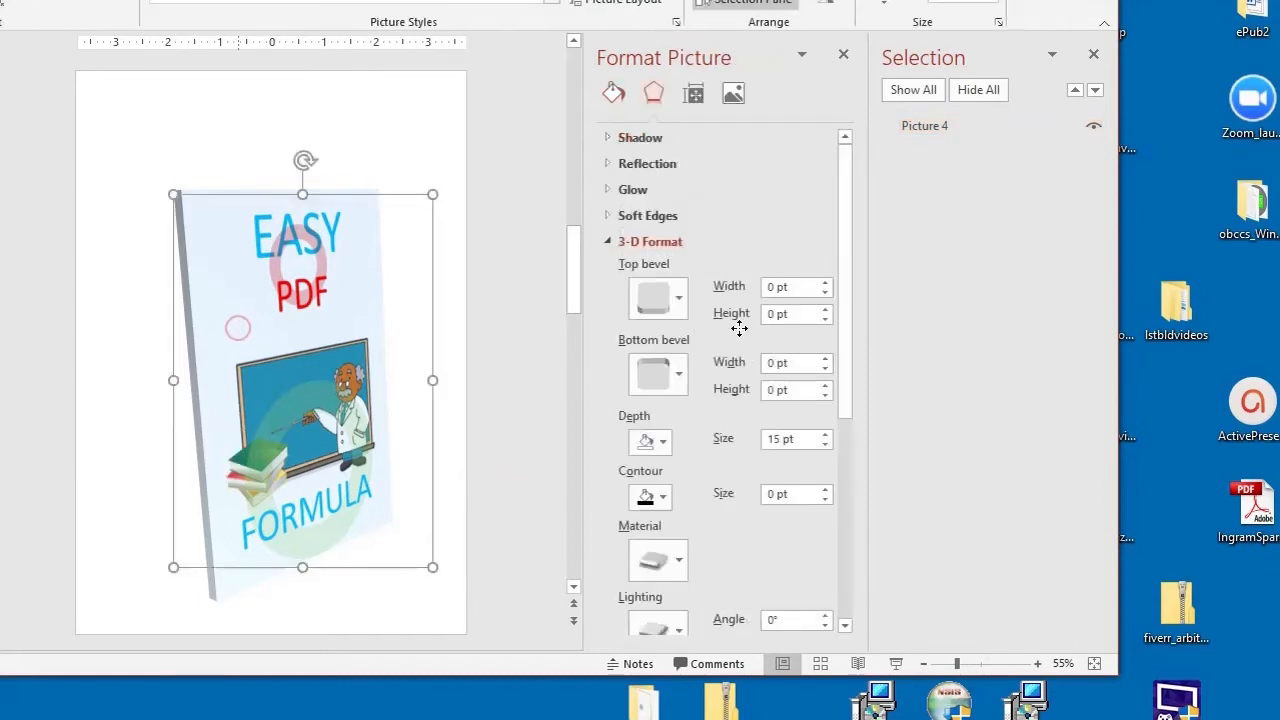
# Step: Color the picture's 3-D depth dark red
pyautogui.click(663, 442)
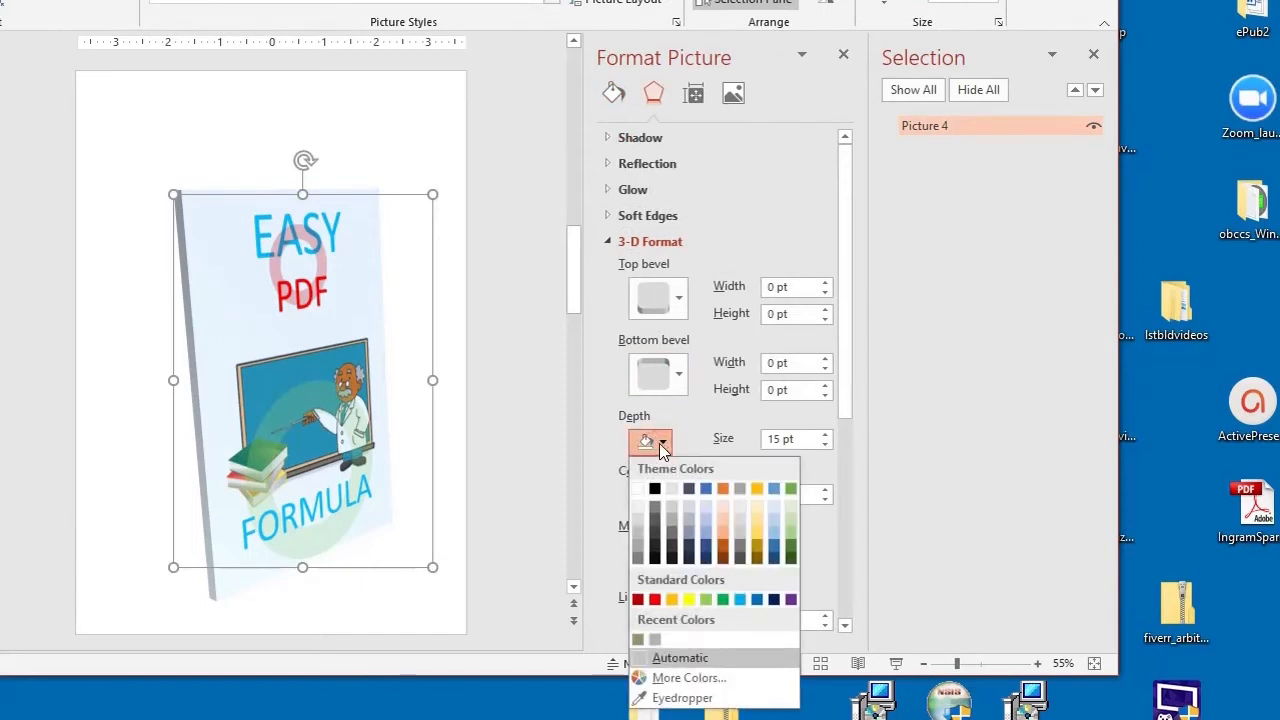
pyautogui.click(639, 599)
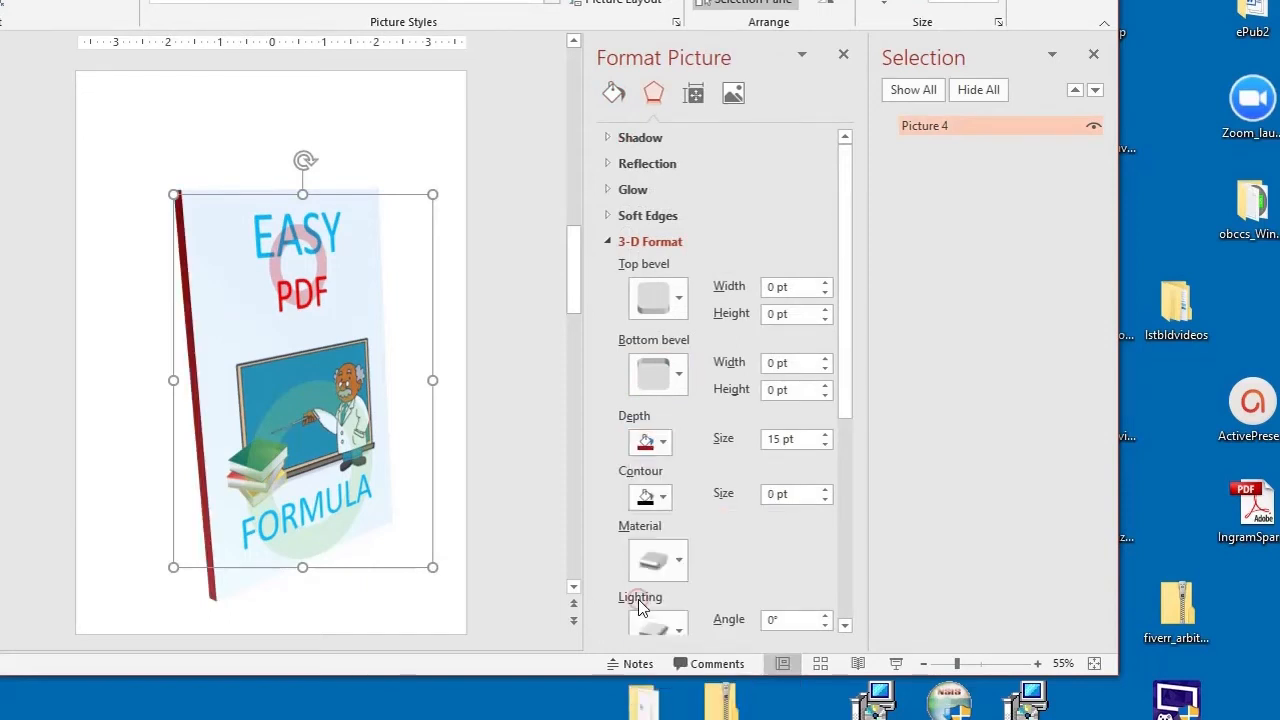
# Step: Set the picture's 3-D depth colour to a light gray theme shade
pyautogui.click(663, 443)
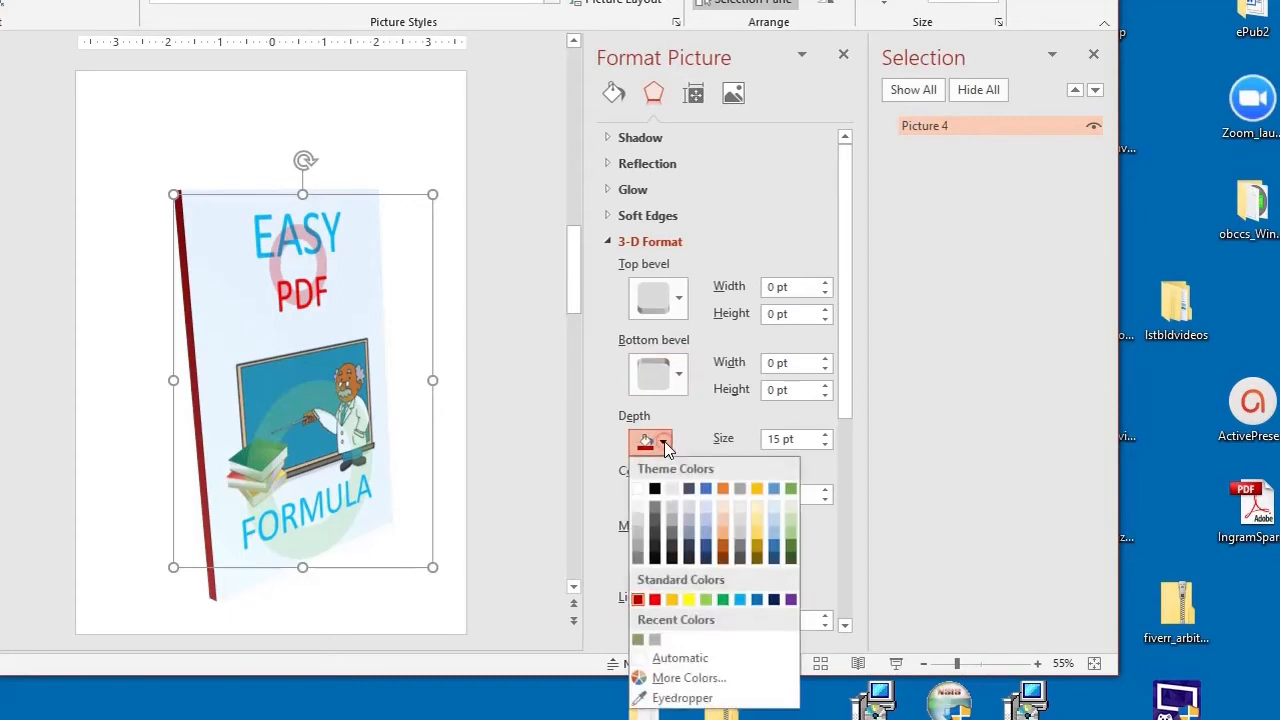
pyautogui.click(702, 505)
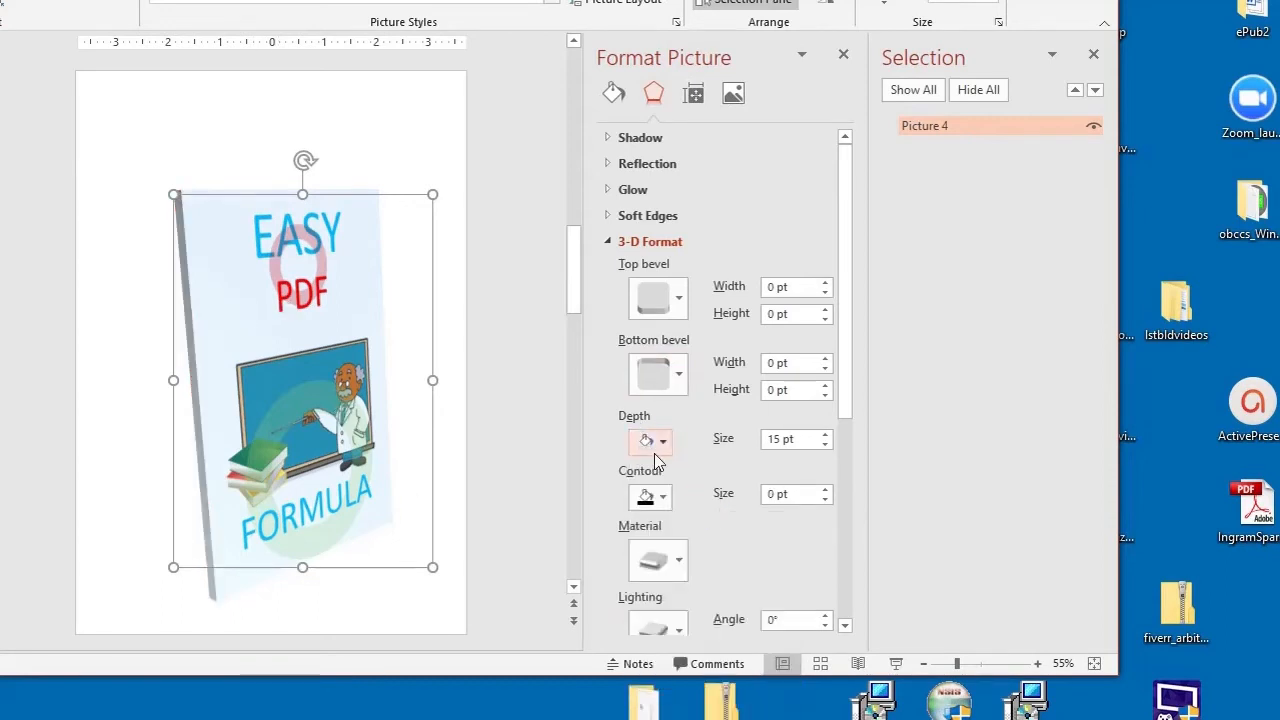
pyautogui.click(667, 441)
pyautogui.click(668, 487)
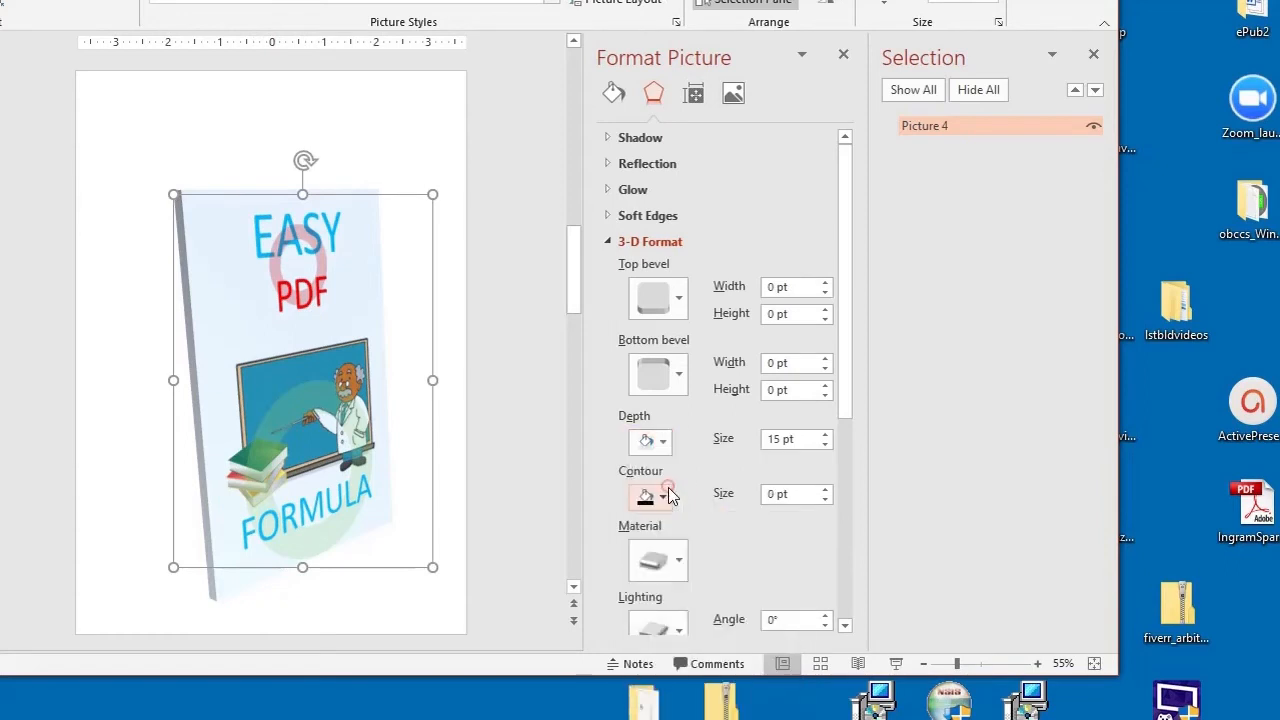
pyautogui.click(666, 443)
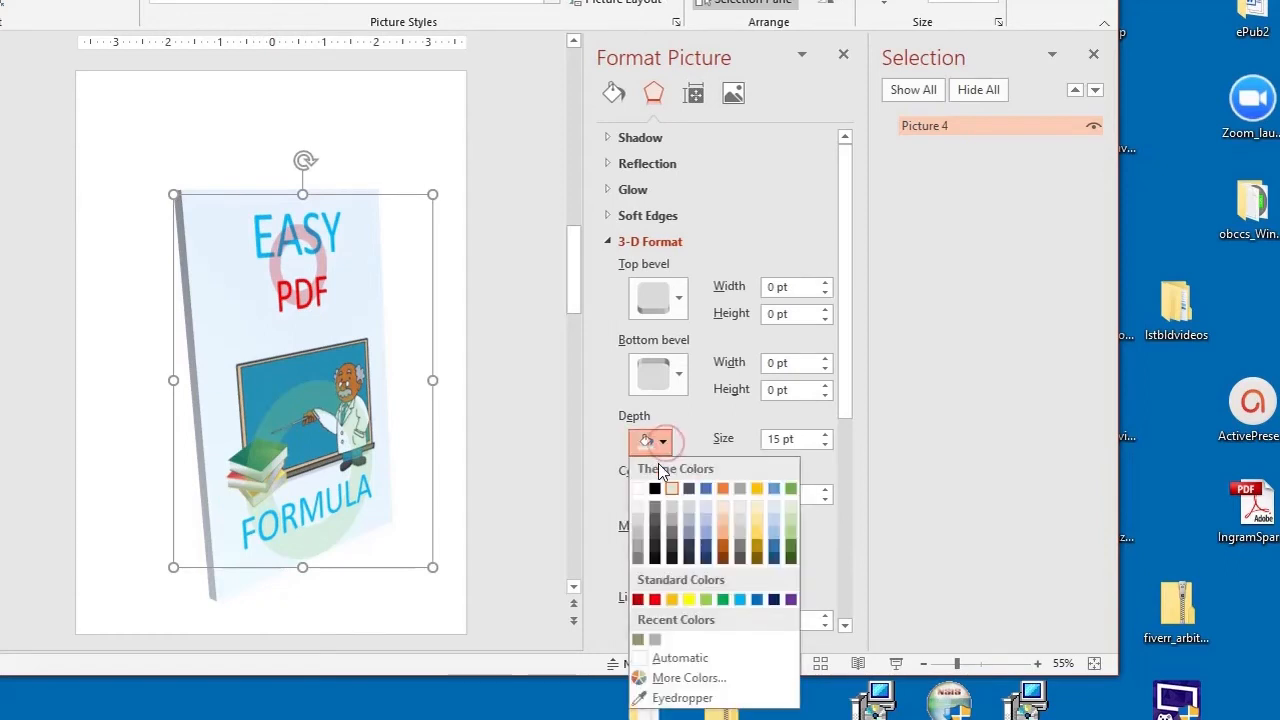
pyautogui.click(638, 490)
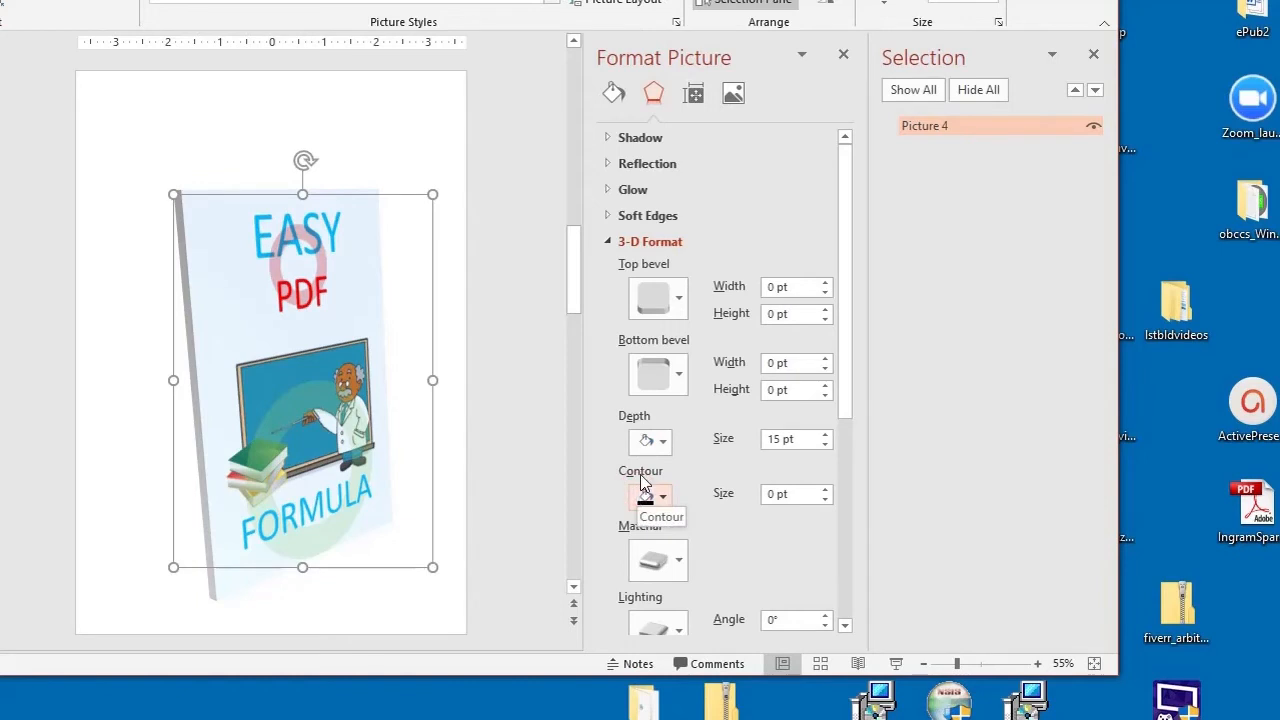
pyautogui.click(660, 441)
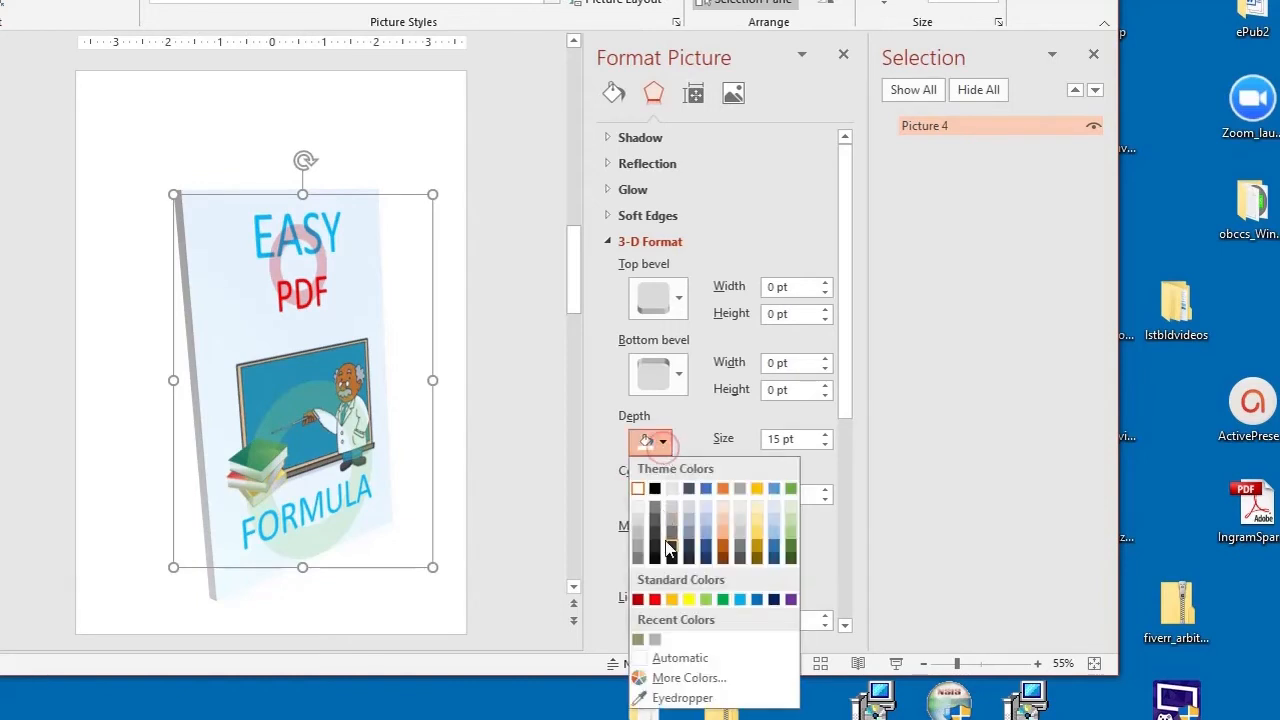
pyautogui.click(701, 505)
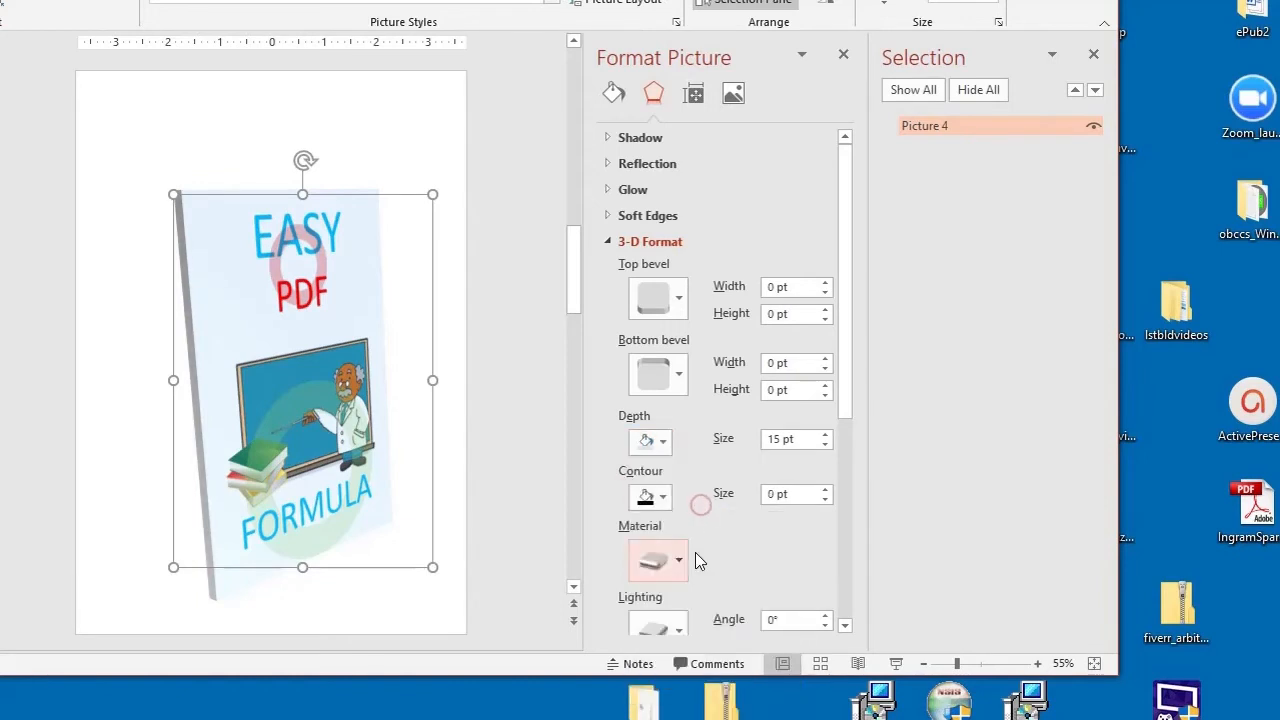
pyautogui.scroll(-1, 736, 545)
pyautogui.scroll(-1, 736, 527)
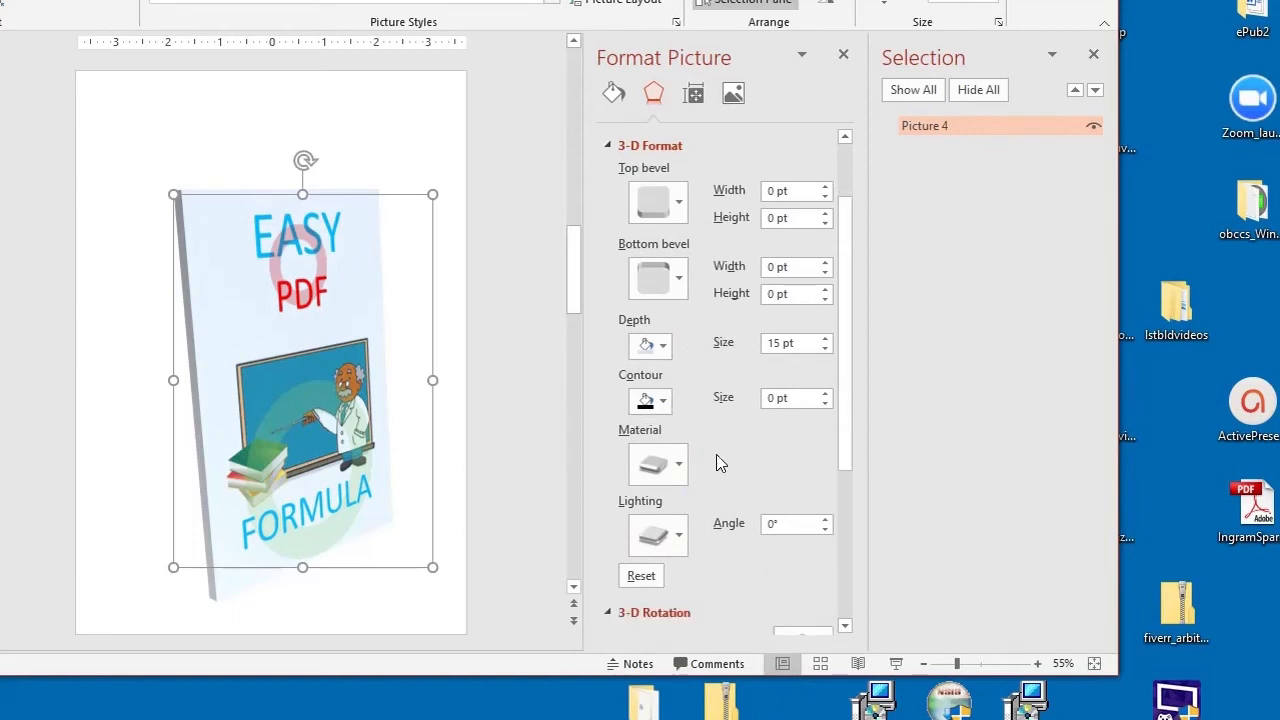
pyautogui.click(665, 406)
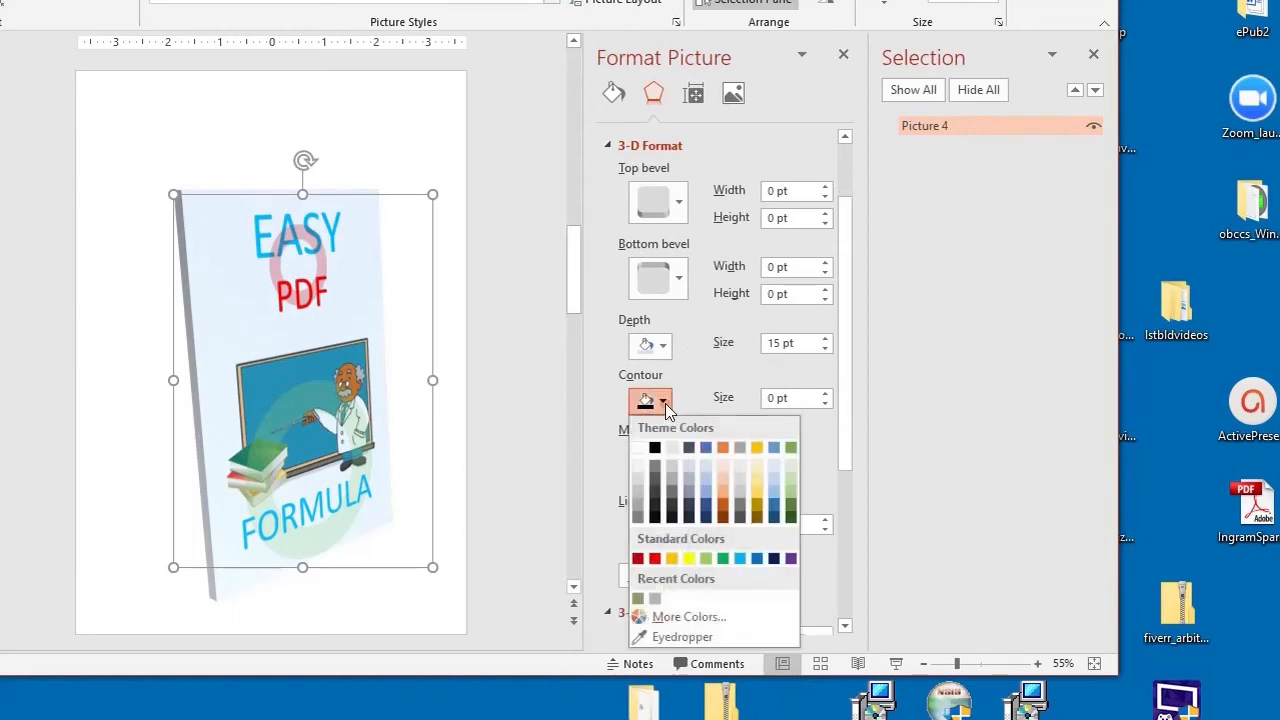
pyautogui.click(665, 406)
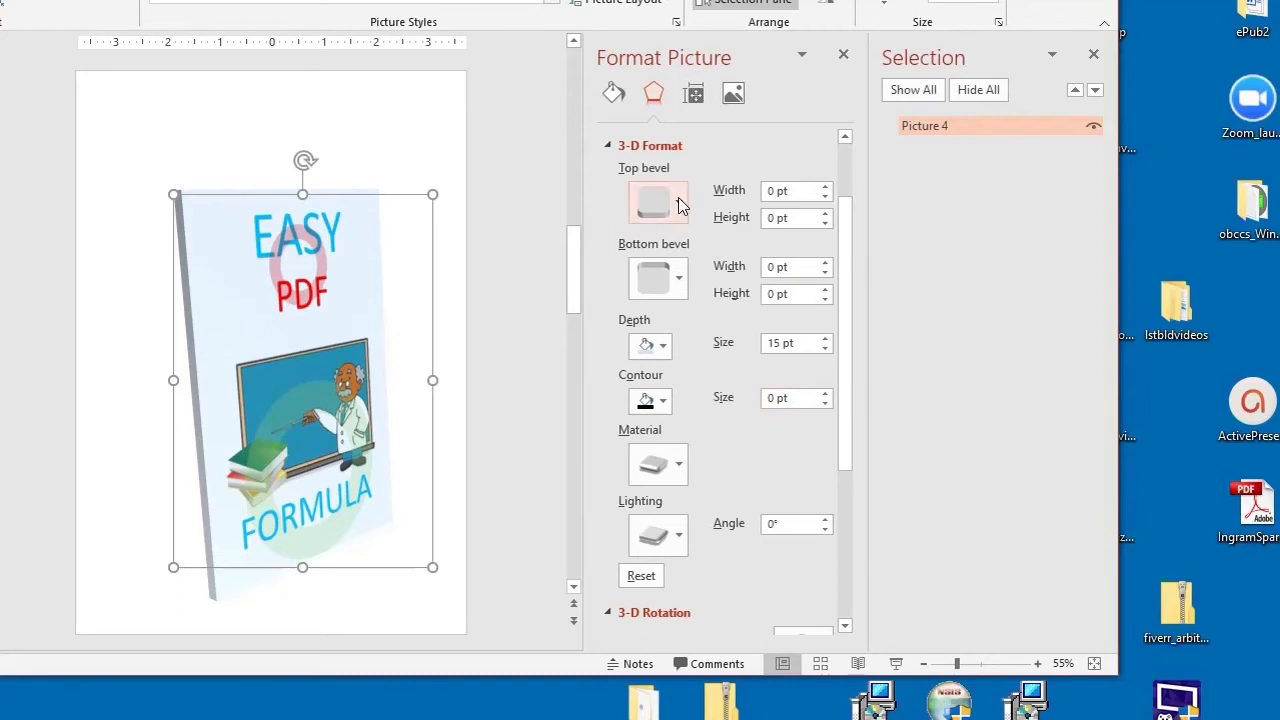
pyautogui.click(824, 394)
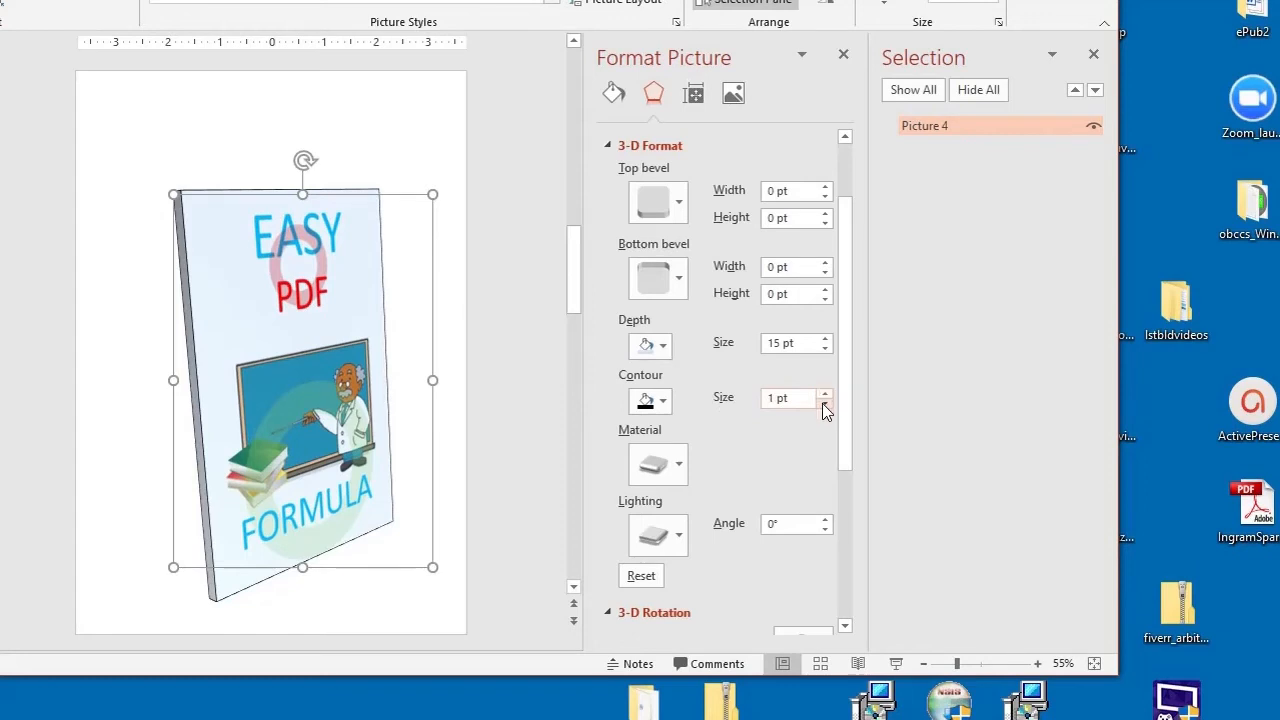
pyautogui.click(824, 404)
pyautogui.click(825, 394)
pyautogui.click(825, 394)
pyautogui.click(825, 394)
pyautogui.click(825, 394)
pyautogui.click(825, 394)
pyautogui.click(825, 394)
pyautogui.click(824, 394)
pyautogui.click(824, 404)
pyautogui.click(824, 404)
pyautogui.click(824, 404)
pyautogui.click(824, 404)
pyautogui.click(824, 404)
pyautogui.click(824, 404)
pyautogui.click(824, 404)
pyautogui.click(824, 404)
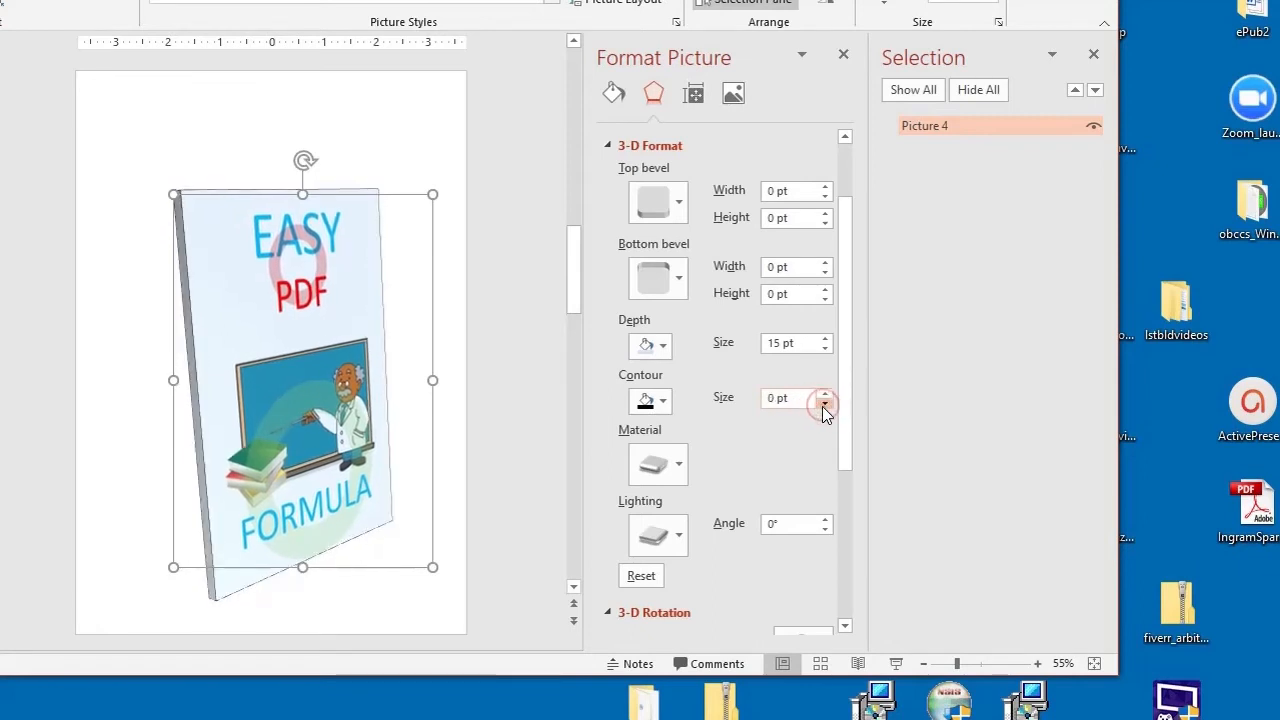
# Step: Apply the Round preset as the picture's top bevel, giving 6 pt width and height
pyautogui.click(677, 205)
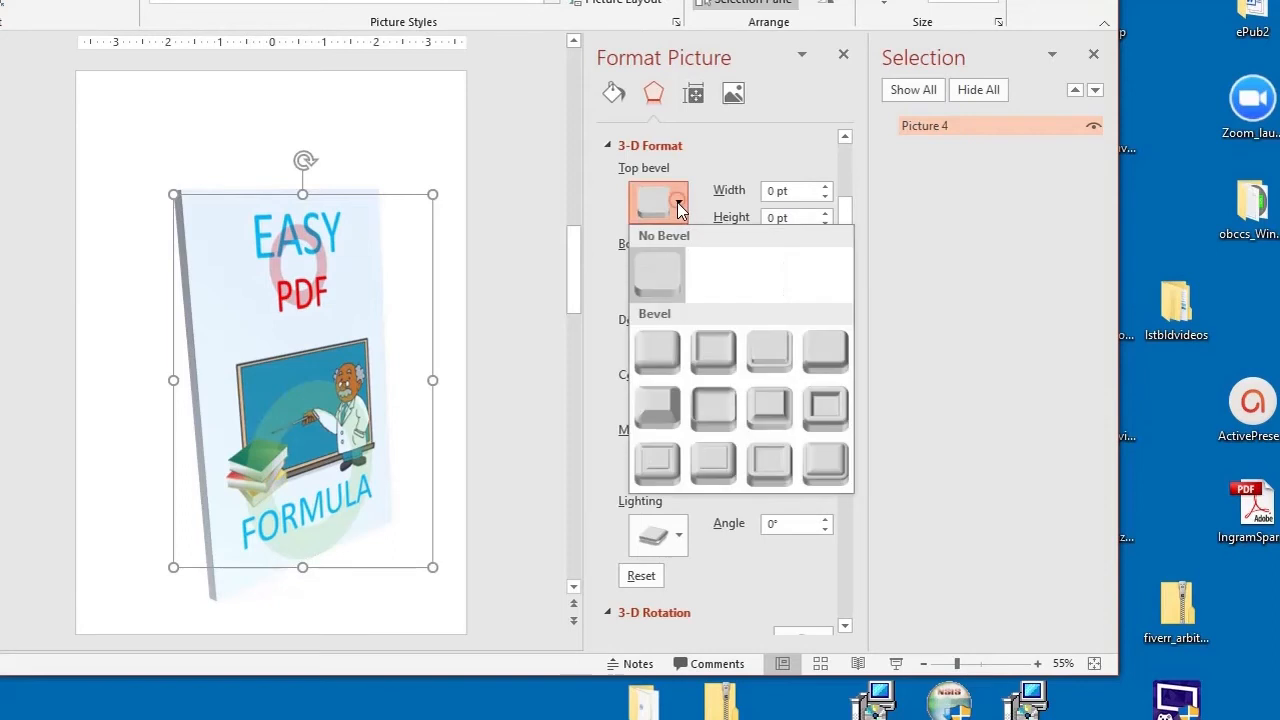
pyautogui.click(665, 354)
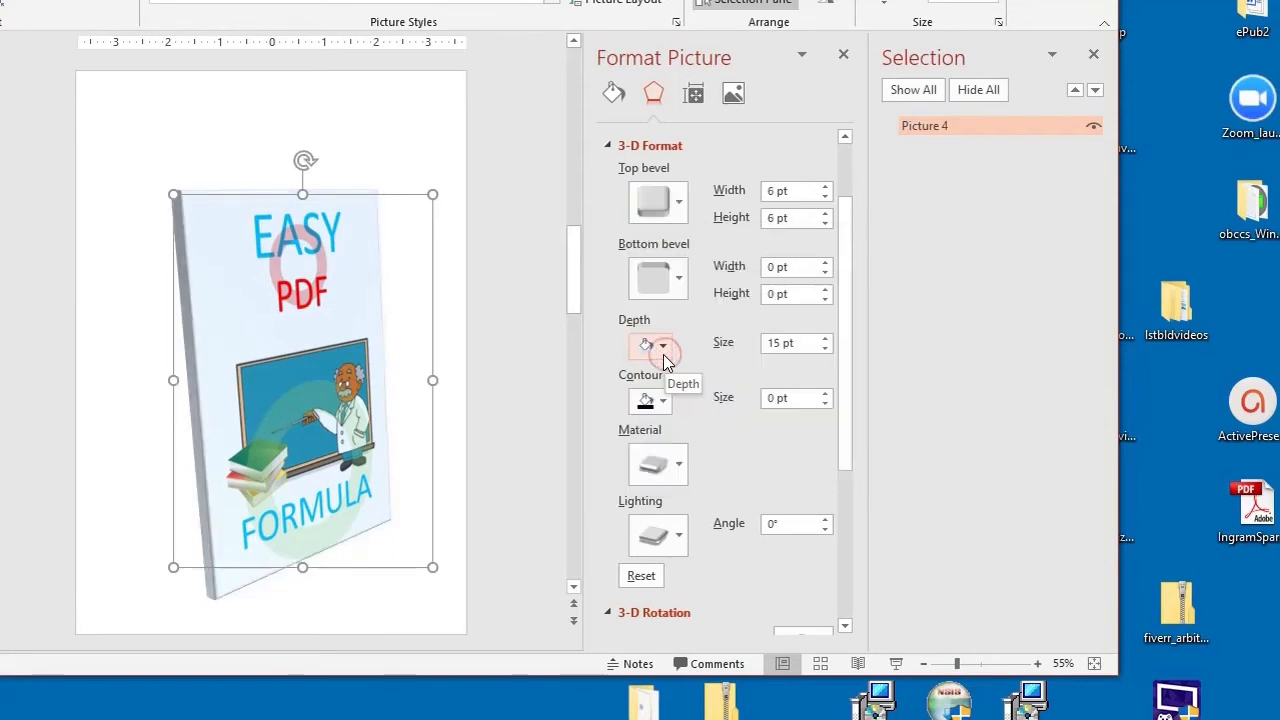
pyautogui.click(680, 204)
pyautogui.click(657, 260)
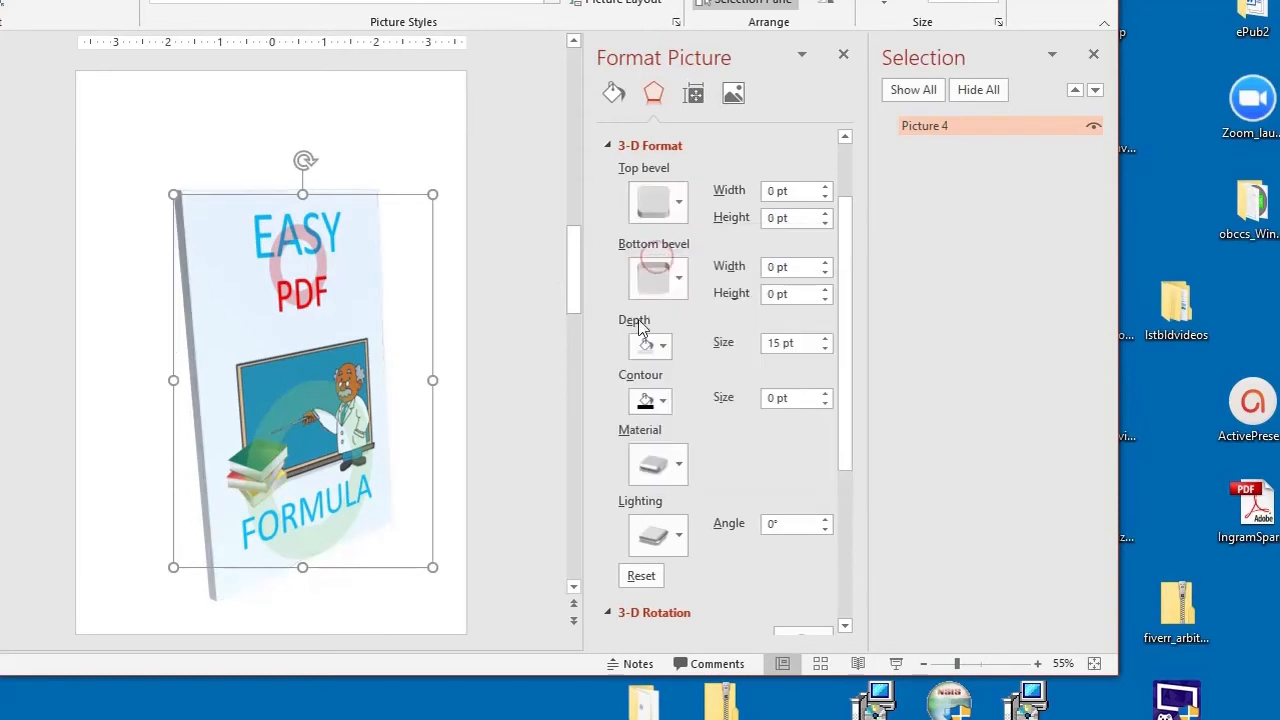
pyautogui.click(679, 206)
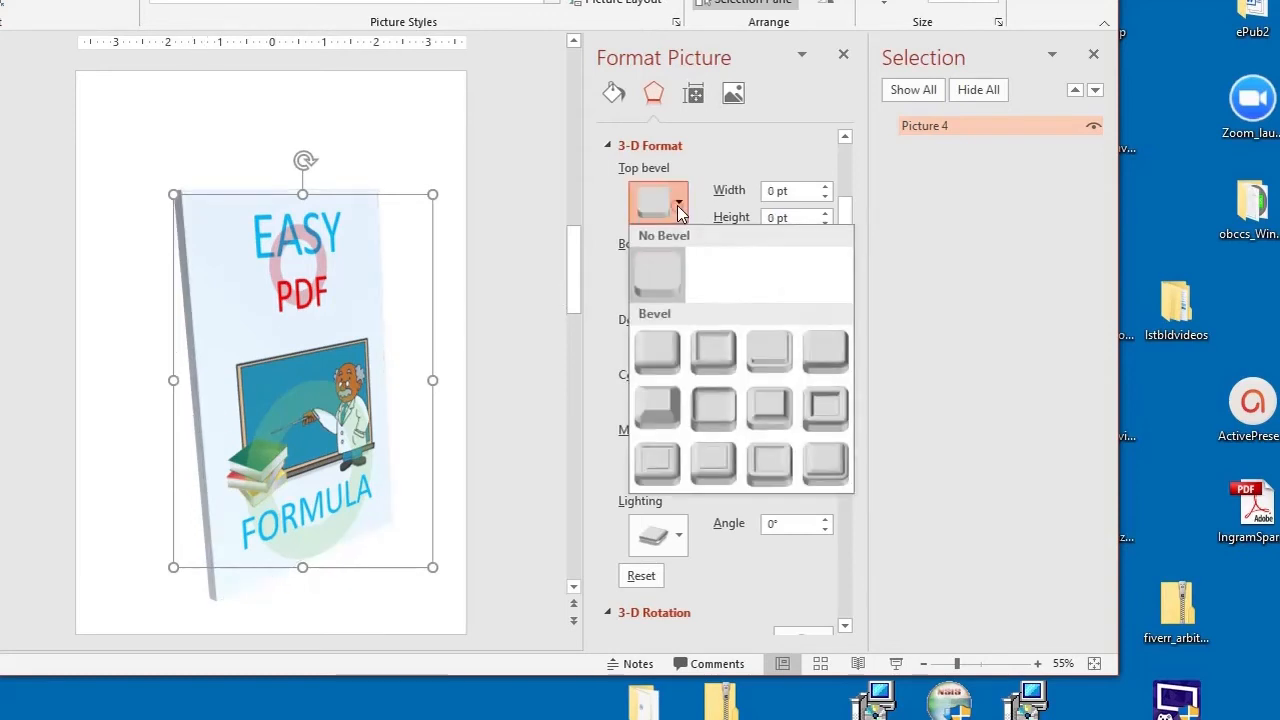
pyautogui.click(661, 355)
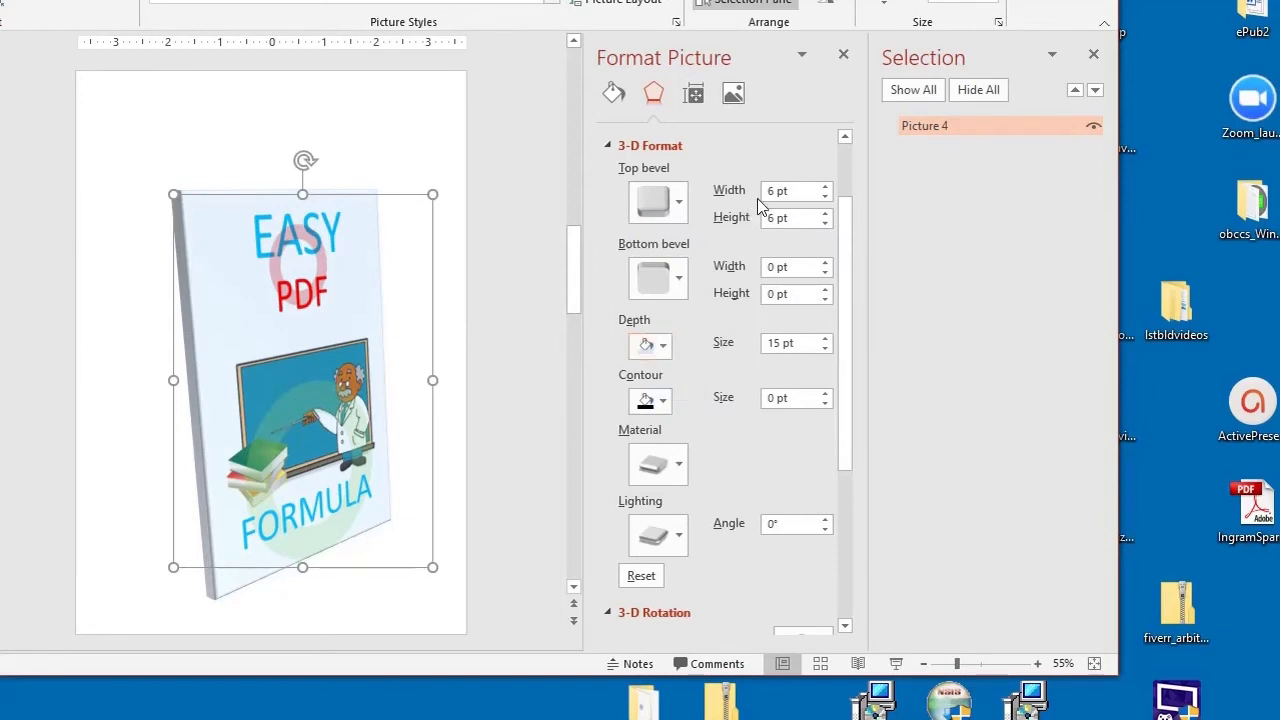
# Step: Apply the Round preset as the picture's bottom bevel
pyautogui.click(679, 281)
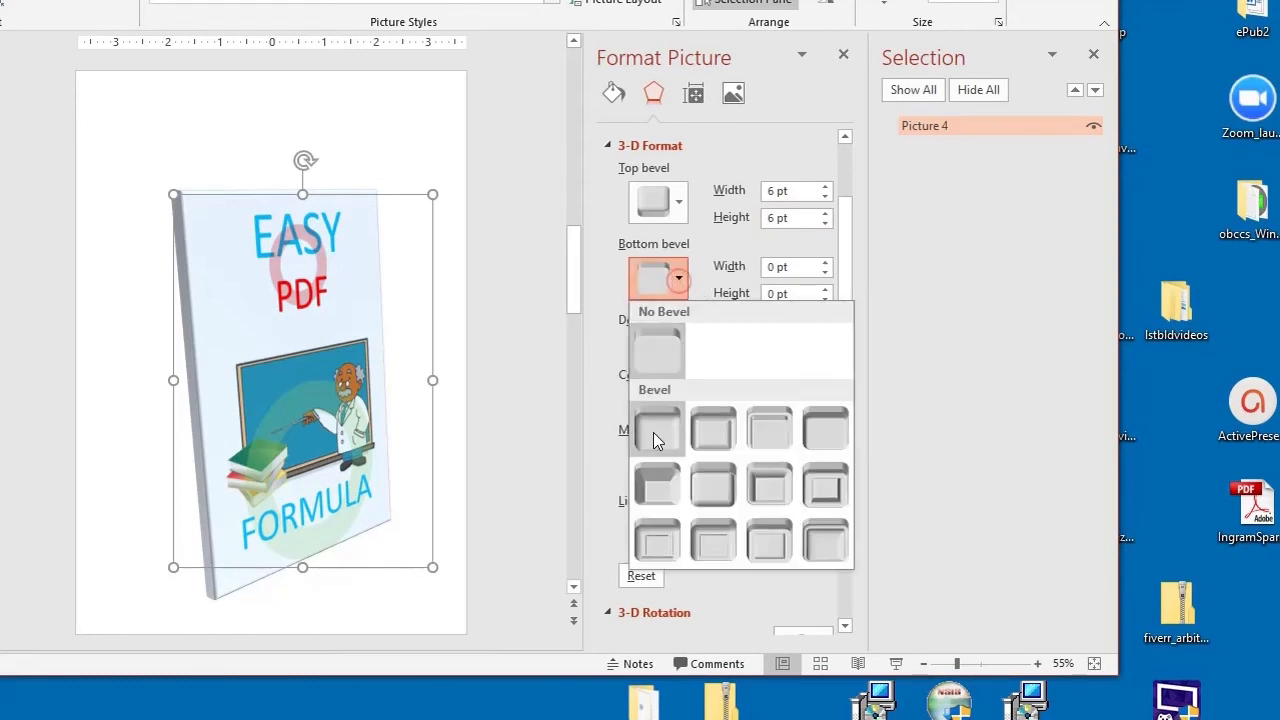
pyautogui.click(654, 431)
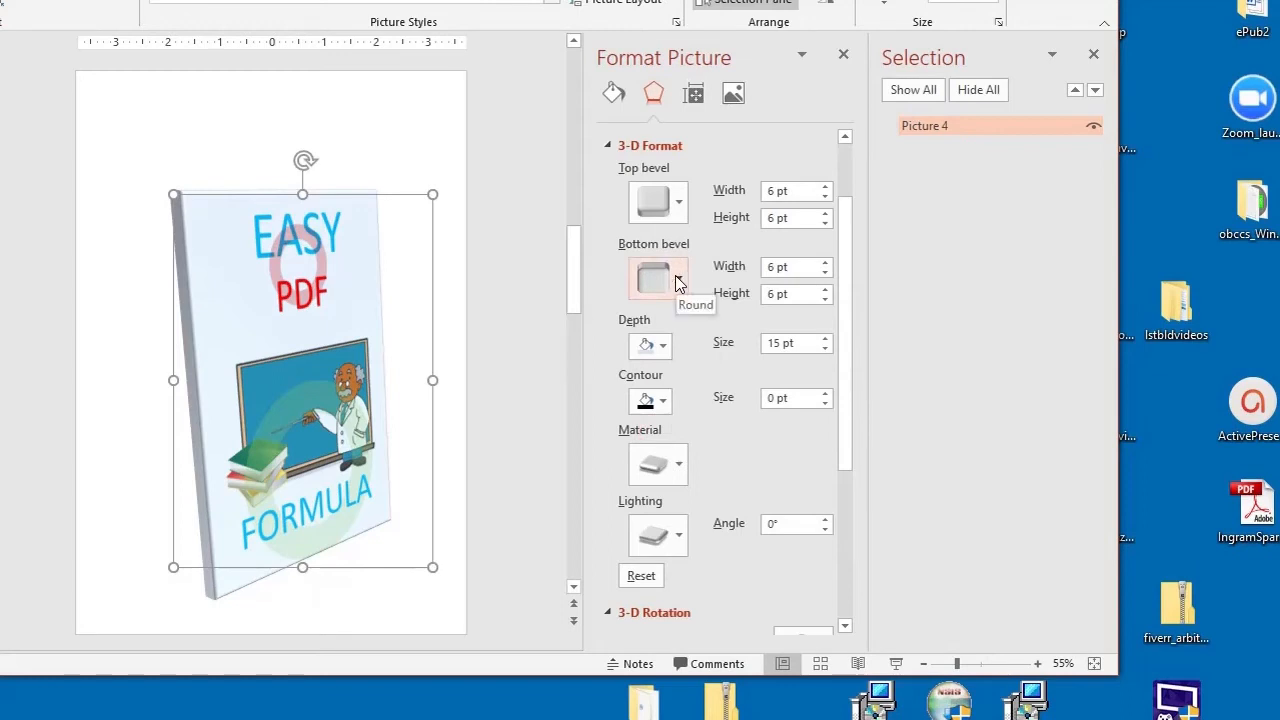
pyautogui.scroll(-1, 693, 460)
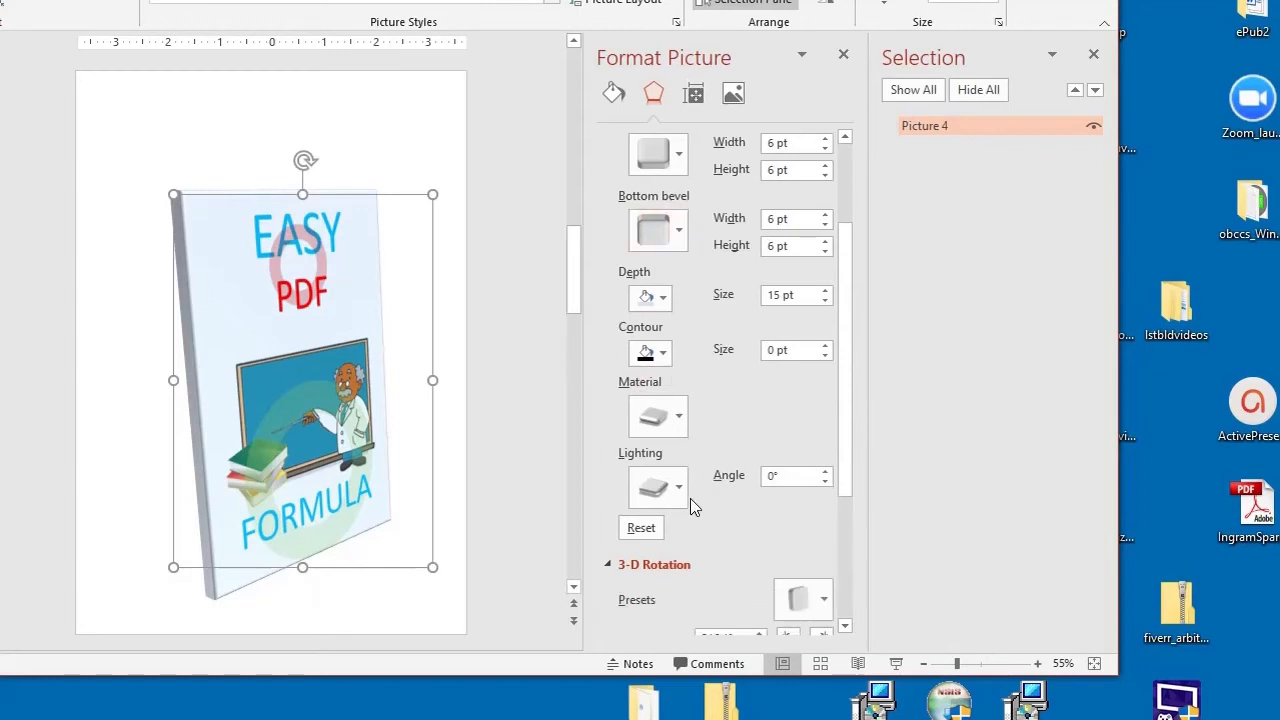
pyautogui.click(678, 489)
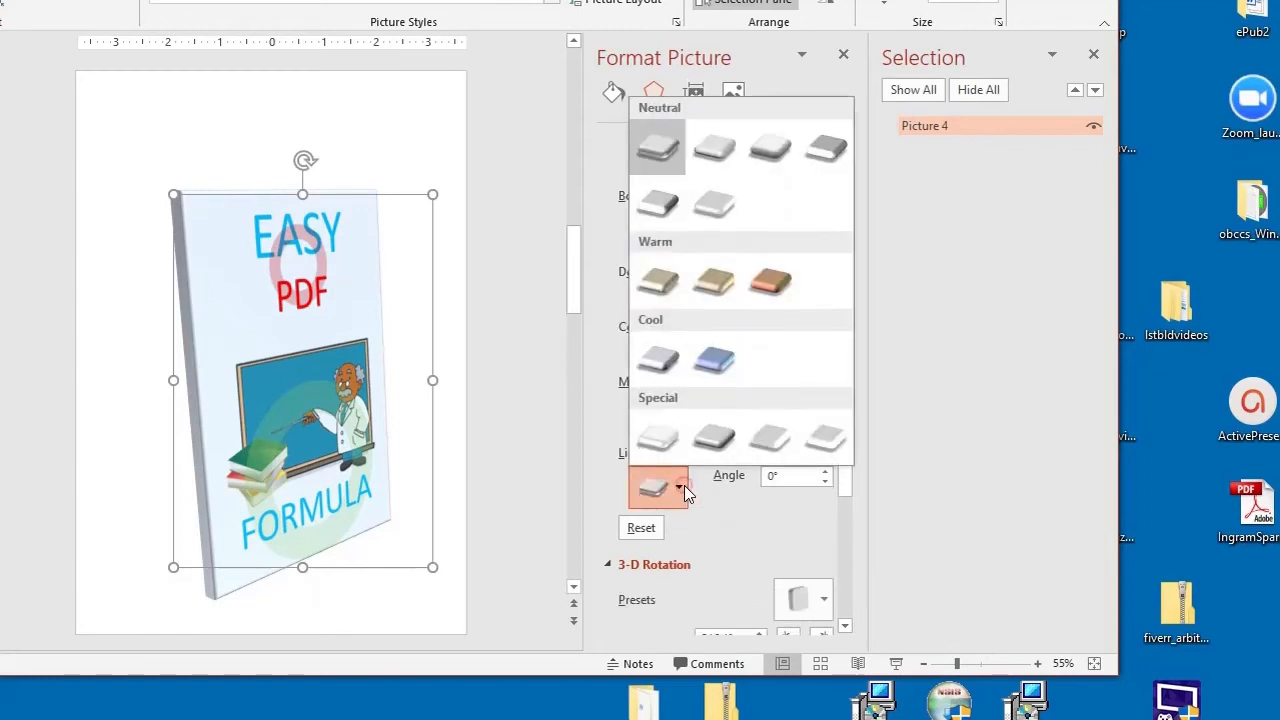
pyautogui.click(646, 285)
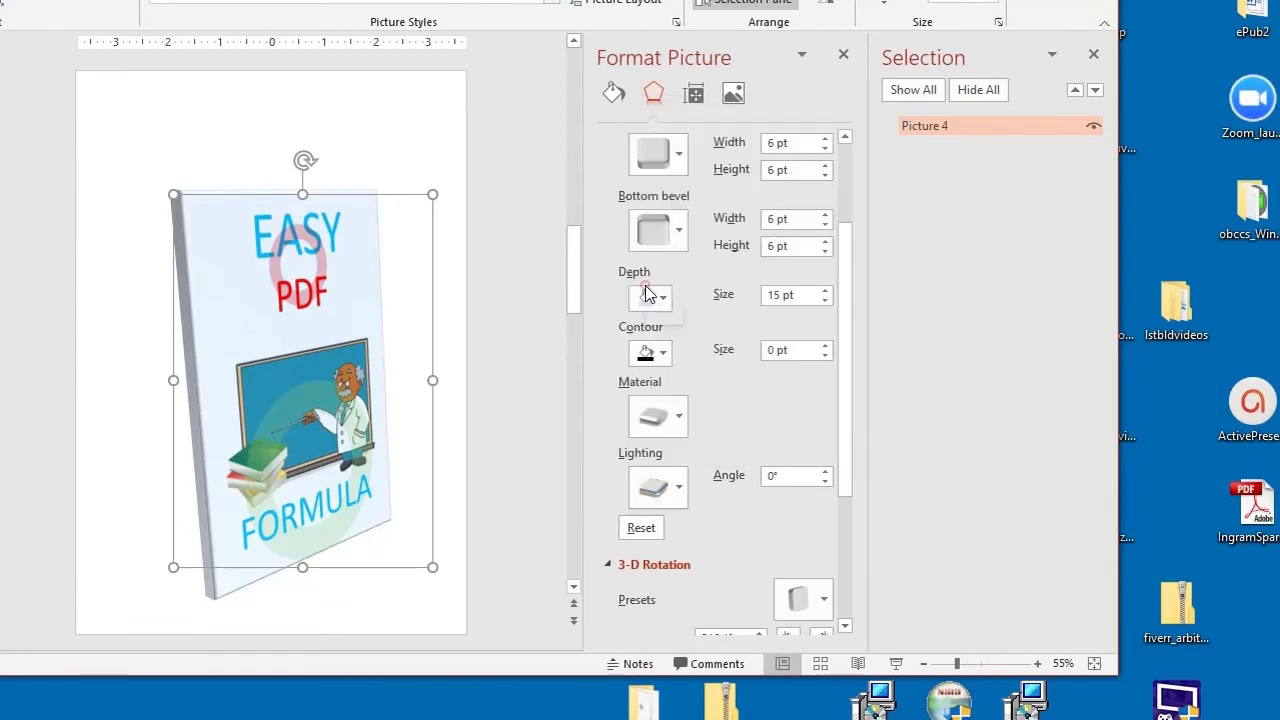
pyautogui.click(667, 481)
pyautogui.click(774, 445)
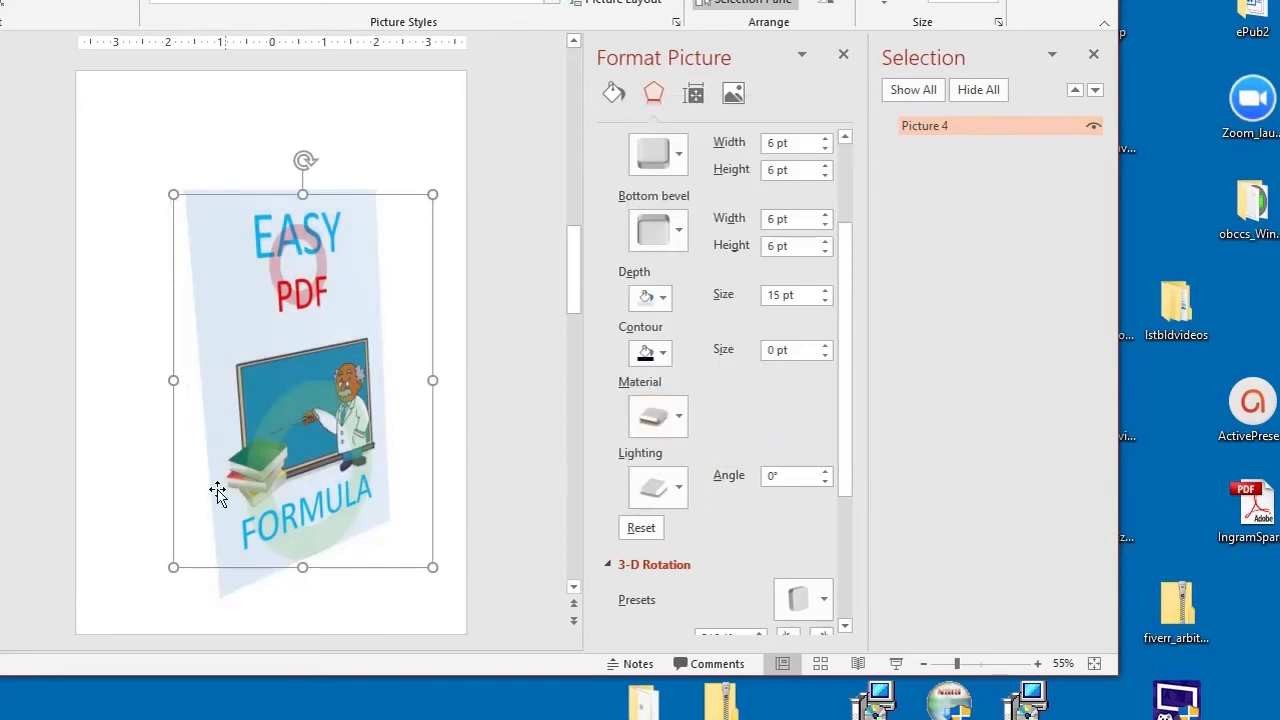
pyautogui.click(680, 487)
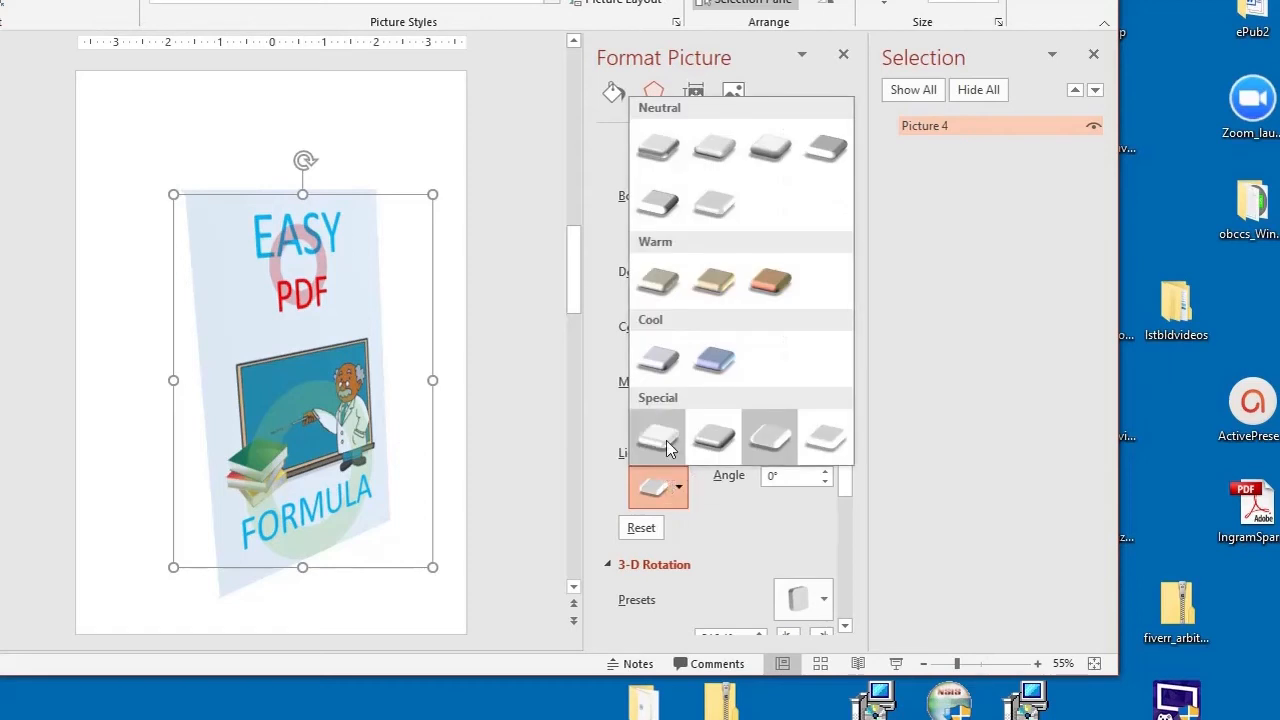
pyautogui.click(666, 442)
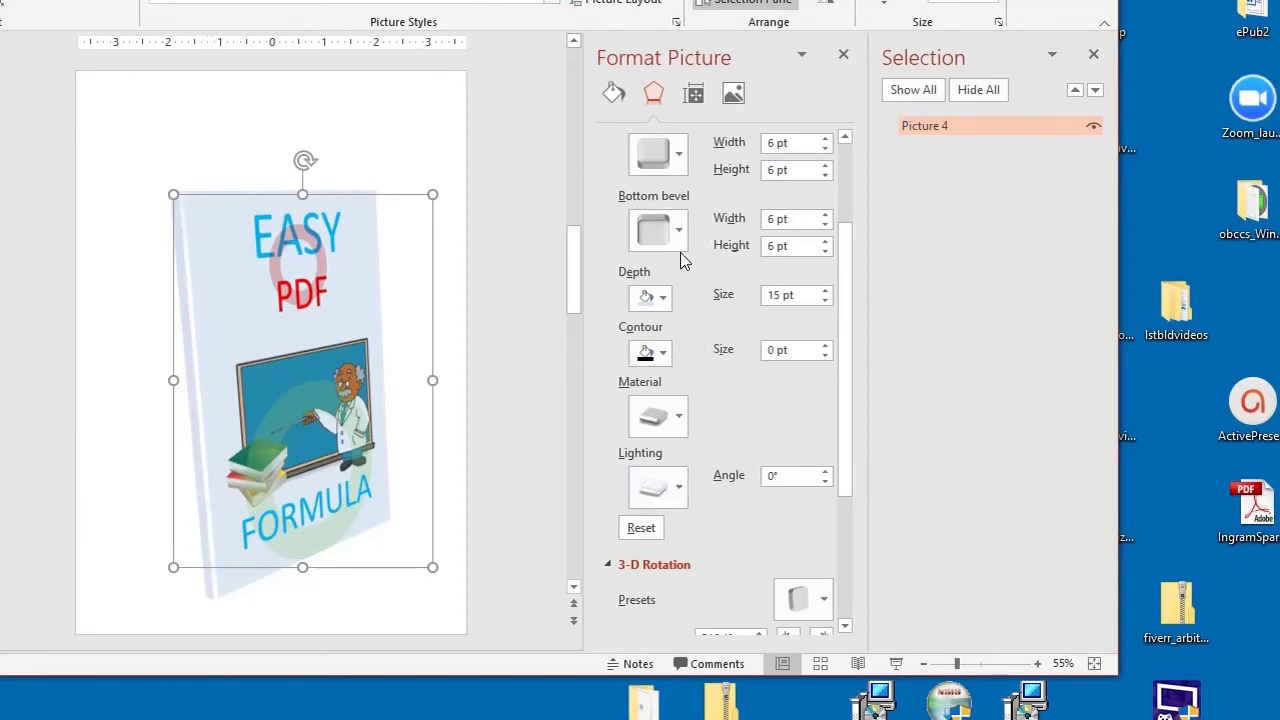
pyautogui.click(678, 487)
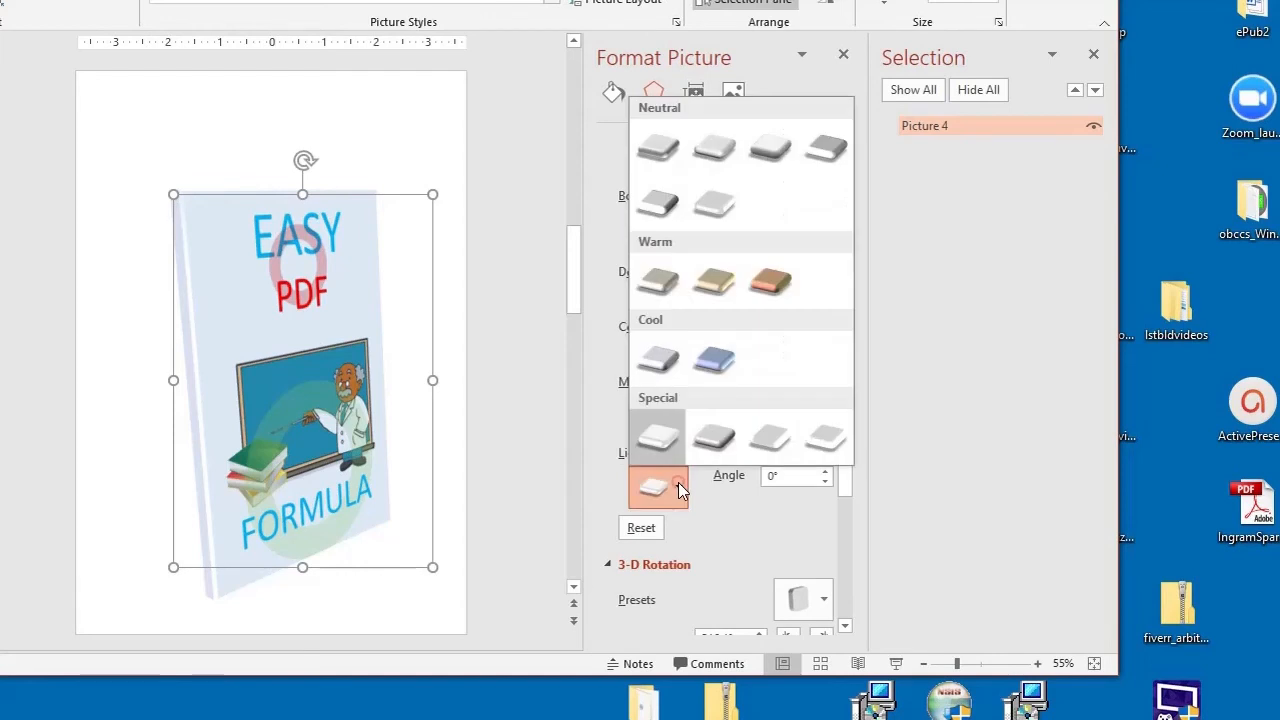
pyautogui.click(714, 360)
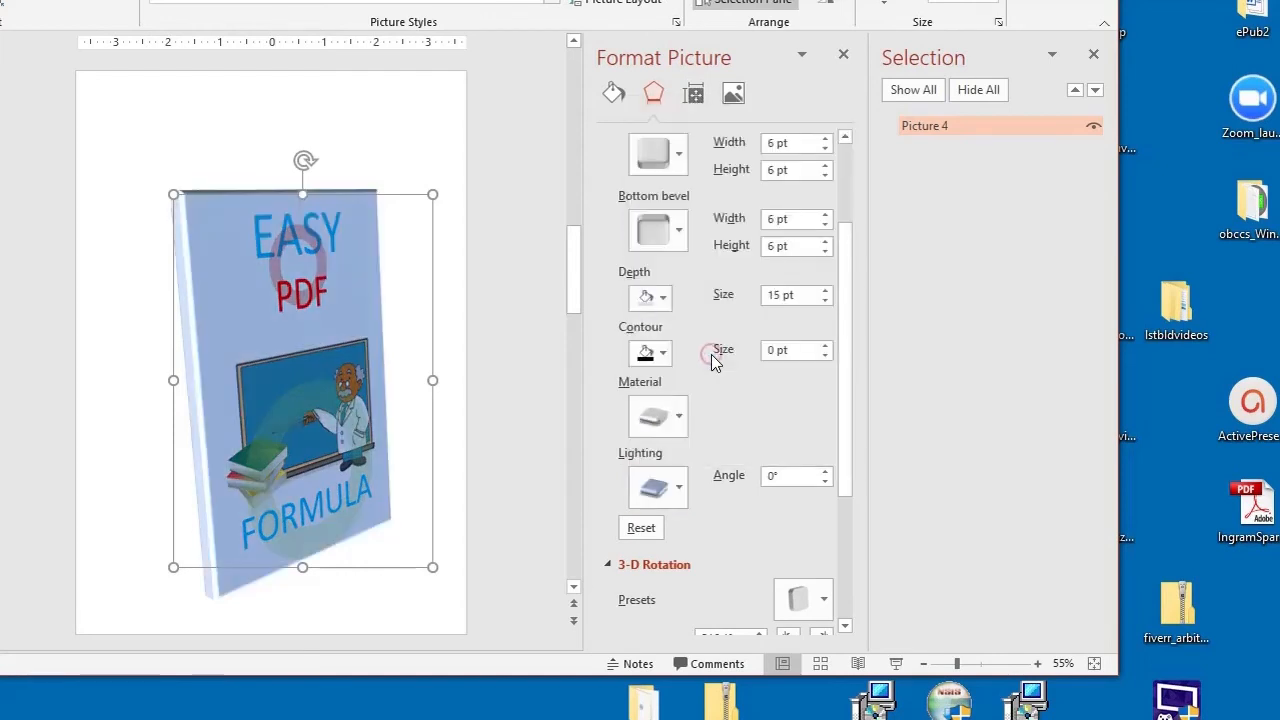
pyautogui.click(670, 490)
pyautogui.click(640, 158)
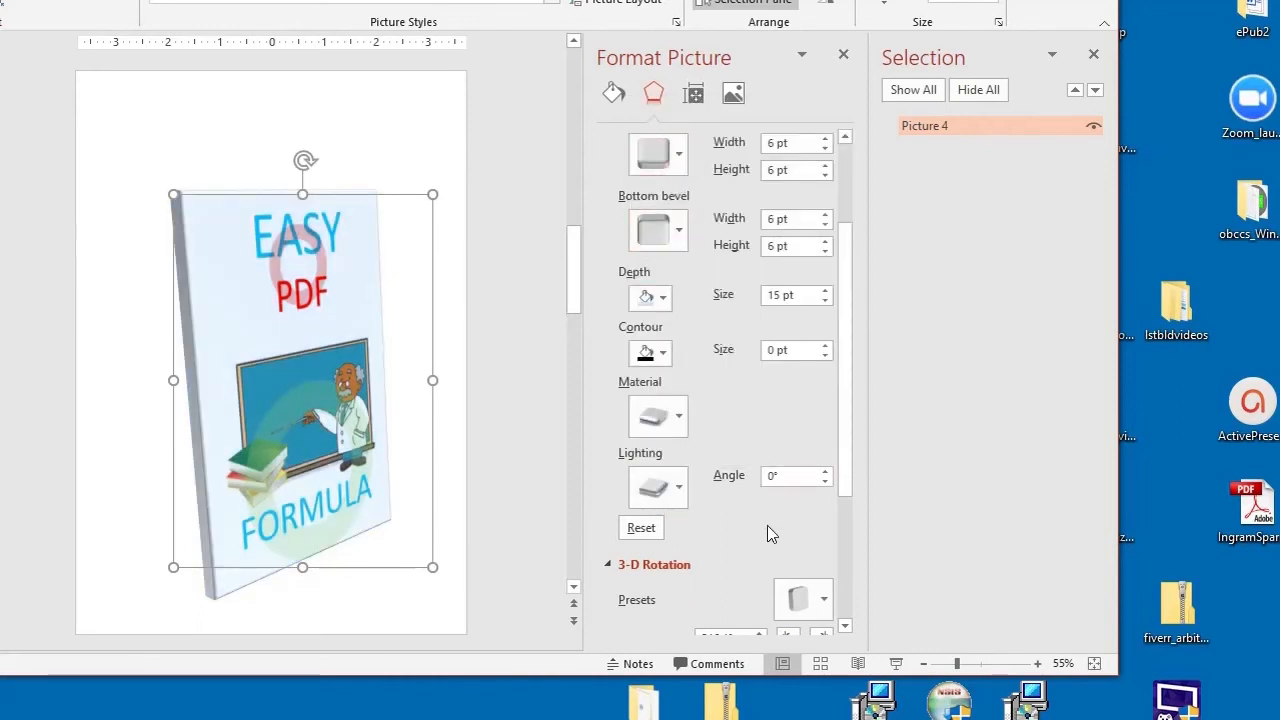
# Step: Set the 3-D lighting angle of the picture to 40°
pyautogui.scroll(-2, 766, 525)
pyautogui.click(771, 380)
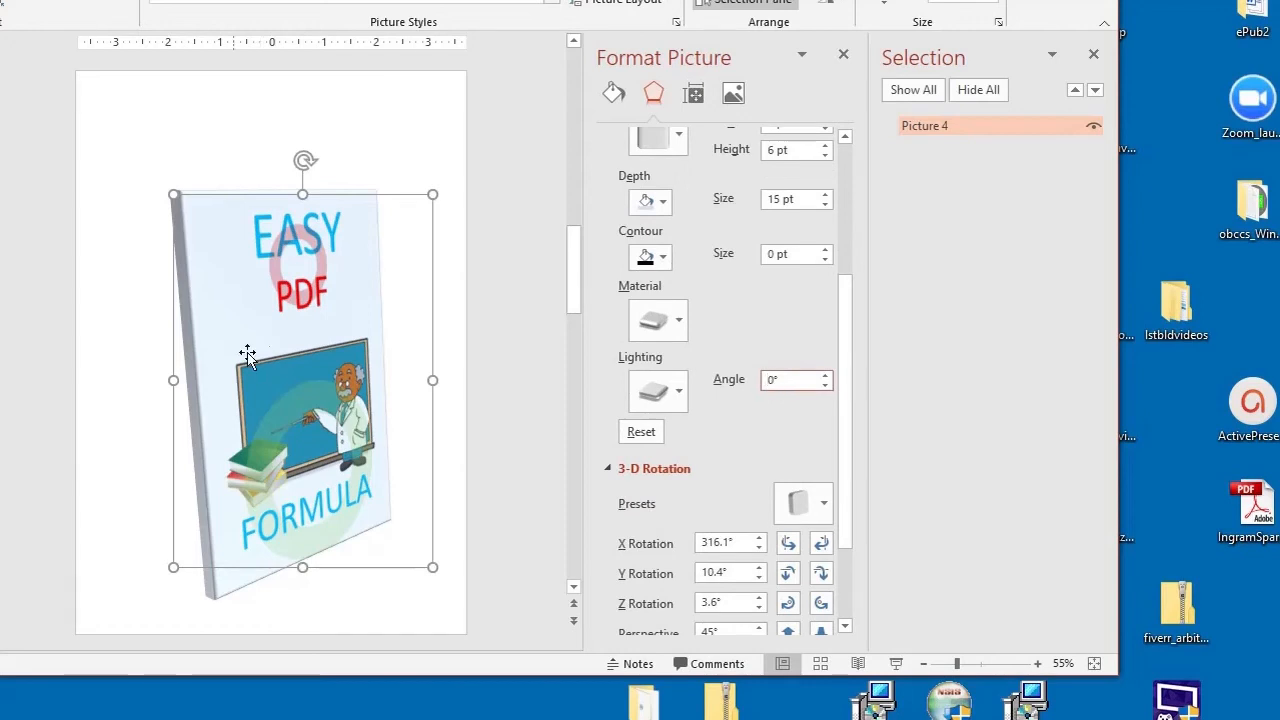
pyautogui.write('1')
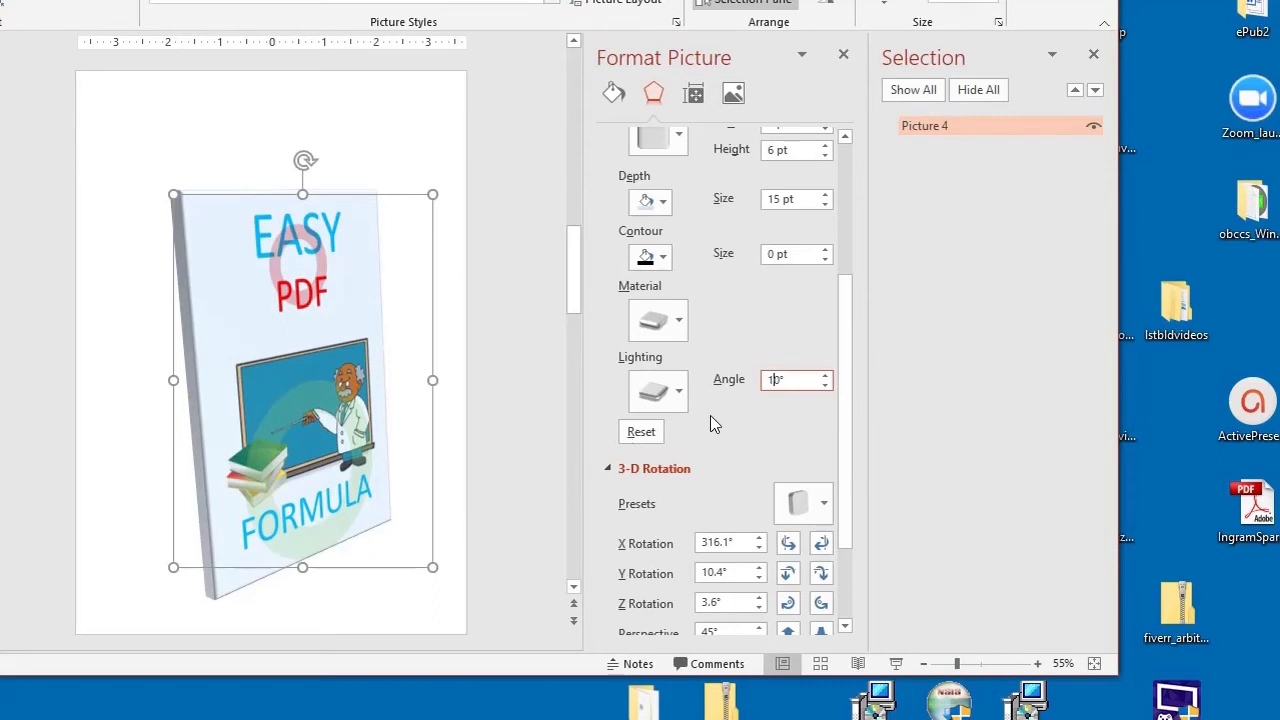
pyautogui.press('BackSpace')
pyautogui.write('5')
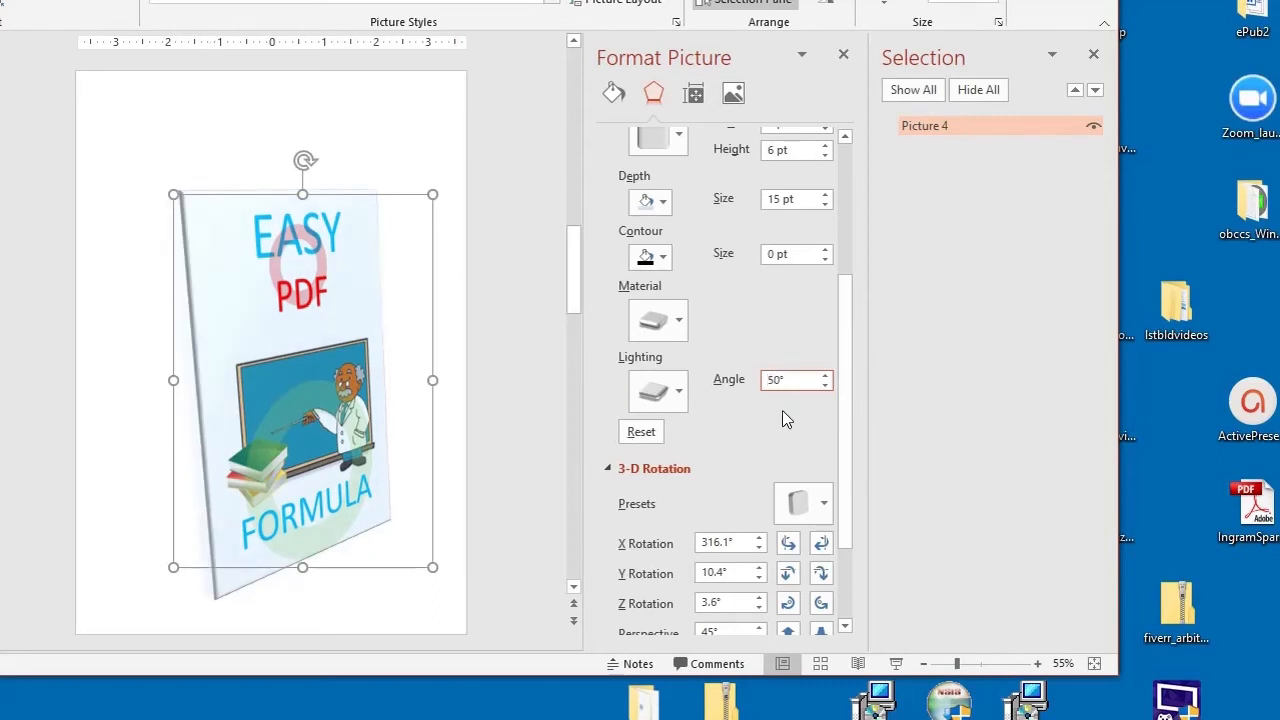
pyautogui.press('BackSpace')
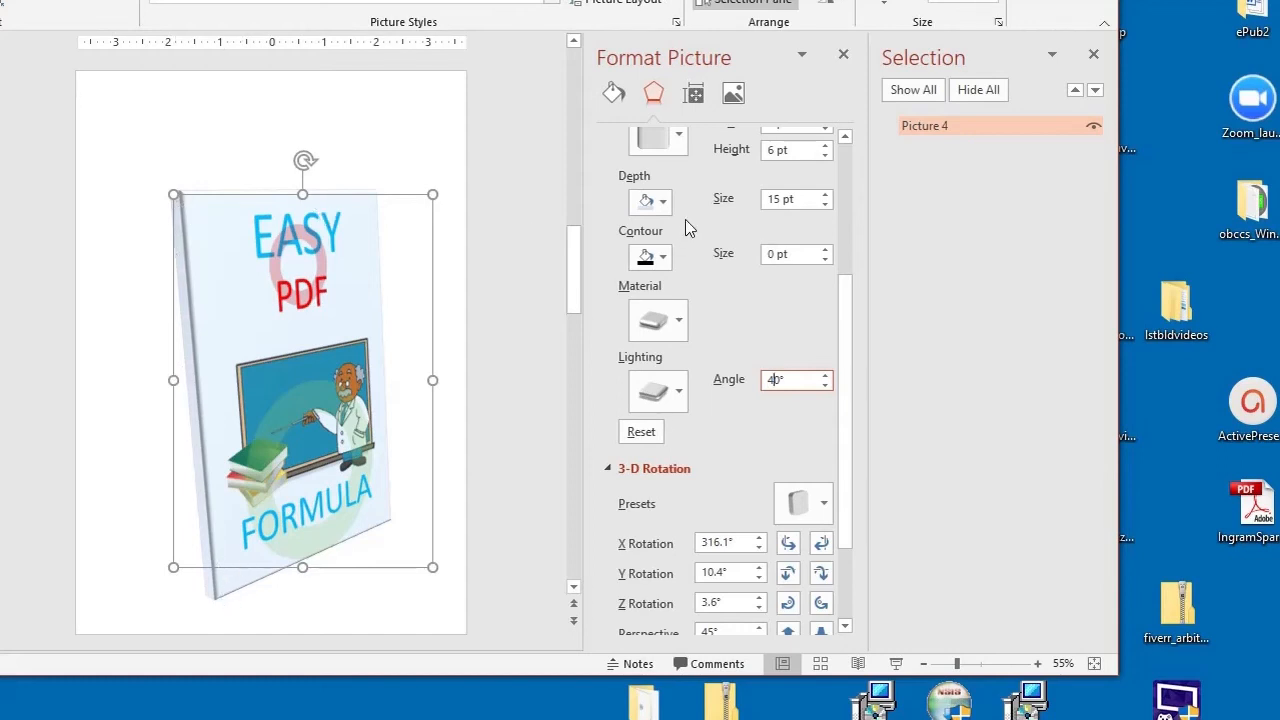
# Step: Remove the picture's bottom bevel by choosing No Bevel
pyautogui.scroll(1, 680, 220)
pyautogui.click(680, 182)
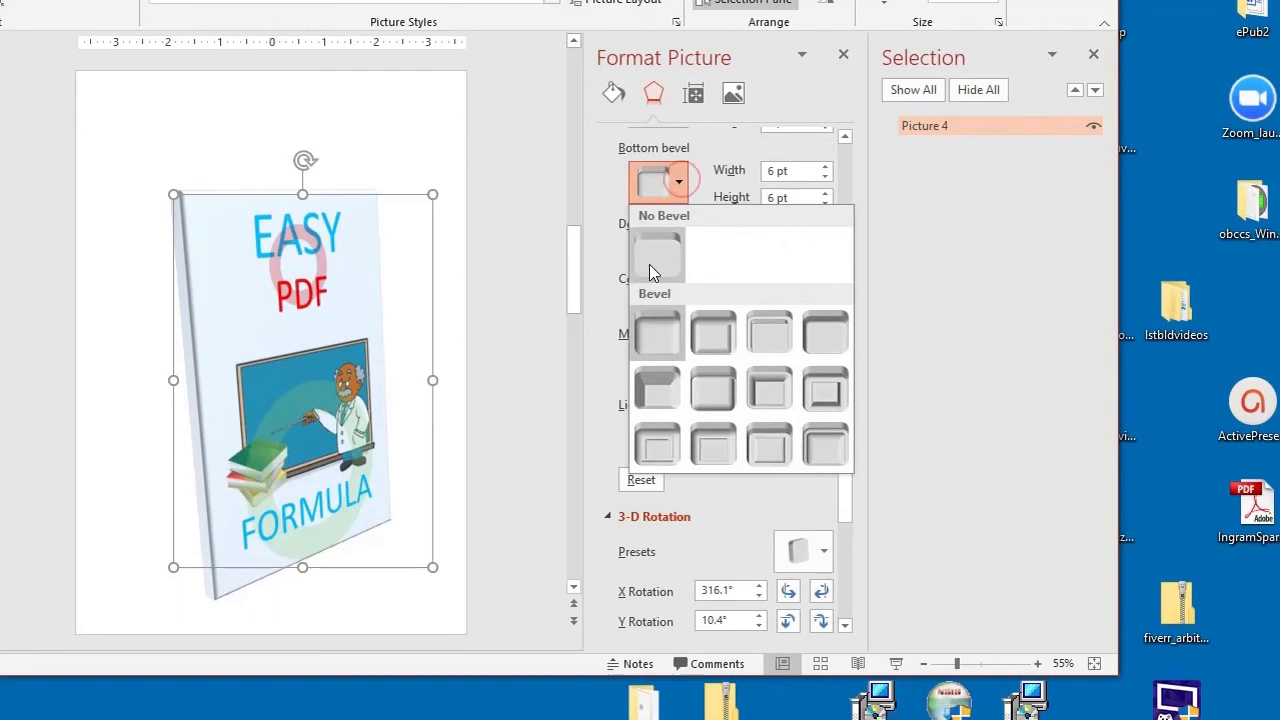
pyautogui.click(659, 249)
pyautogui.click(678, 200)
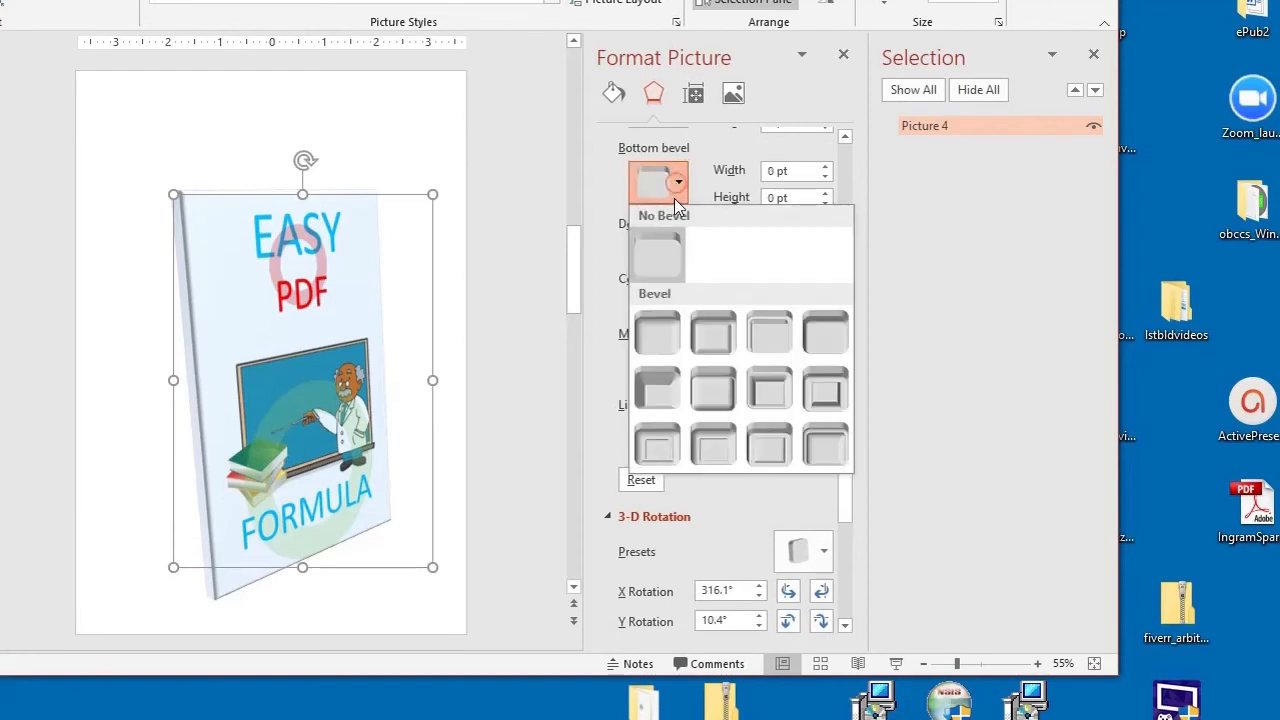
pyautogui.click(652, 254)
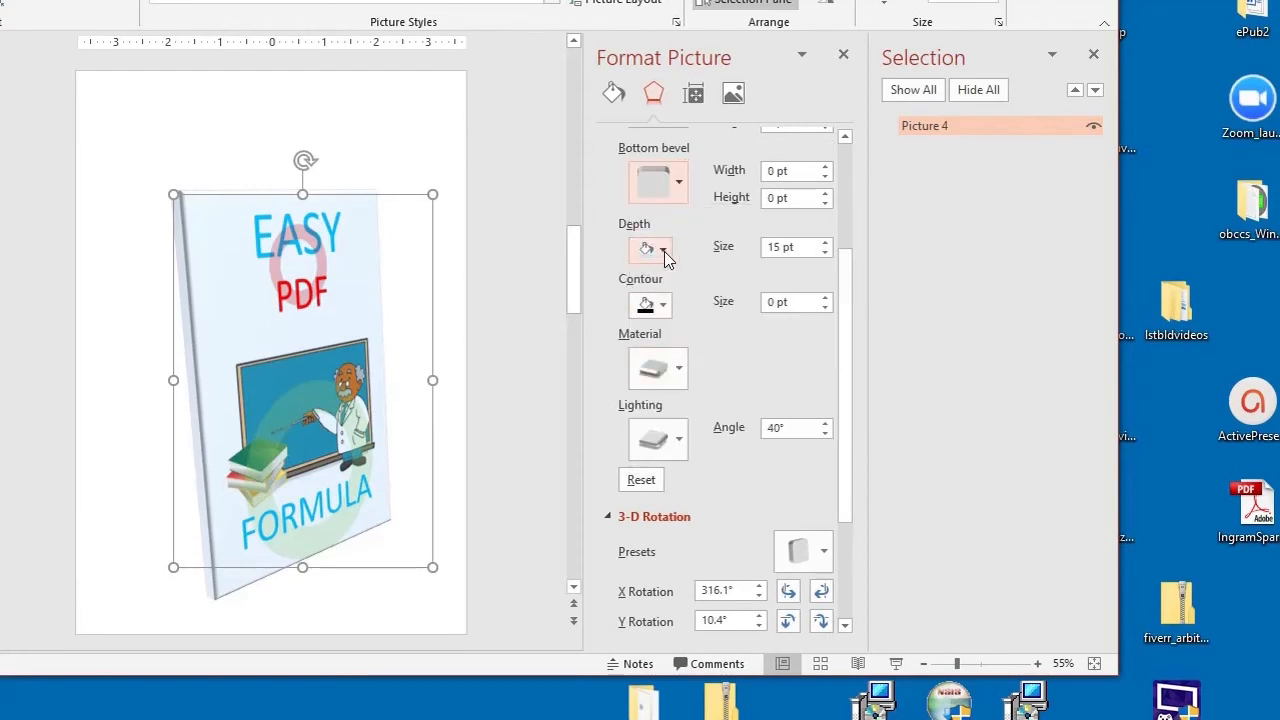
pyautogui.click(616, 95)
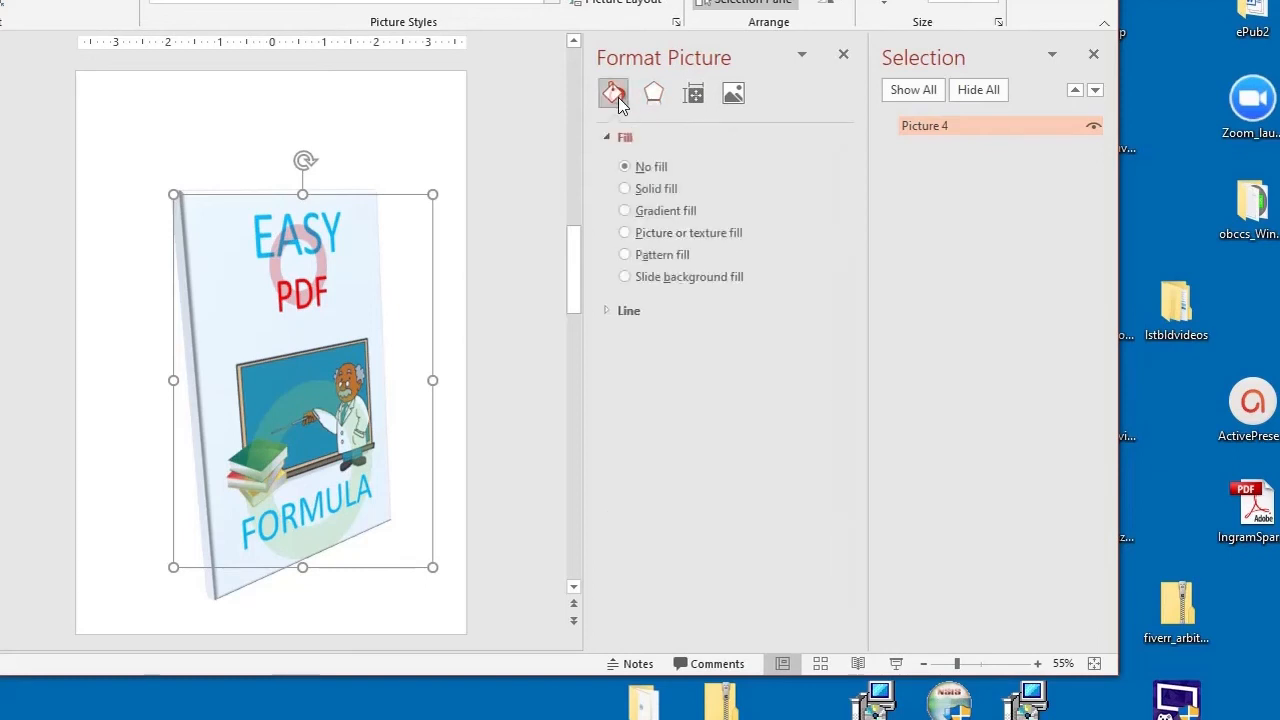
pyautogui.click(607, 310)
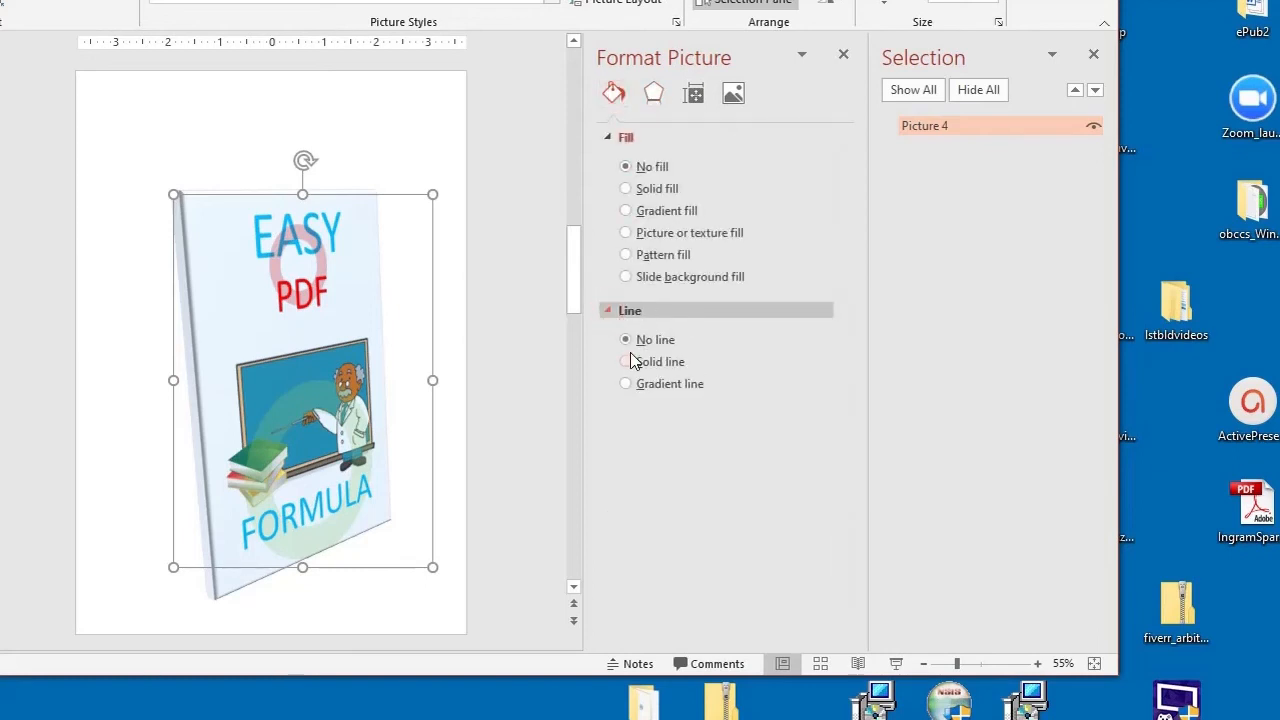
pyautogui.click(626, 362)
pyautogui.click(625, 340)
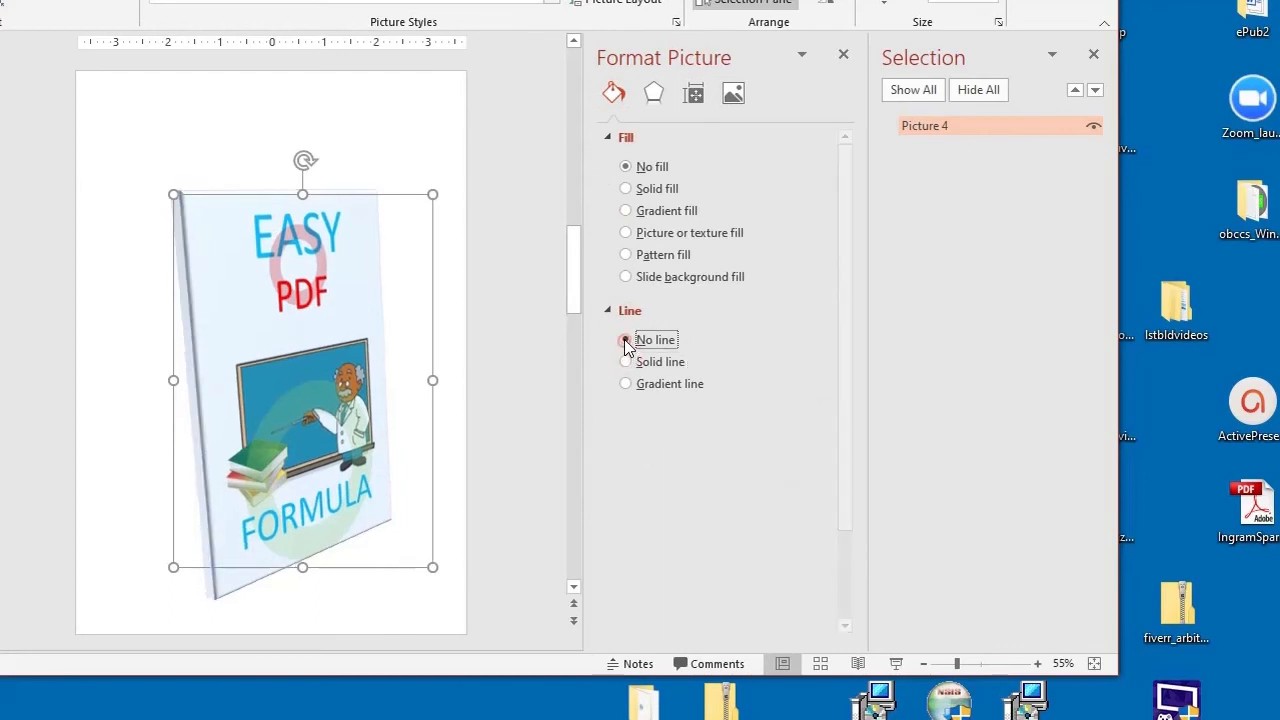
pyautogui.click(625, 1)
pyautogui.moveTo(649, 273)
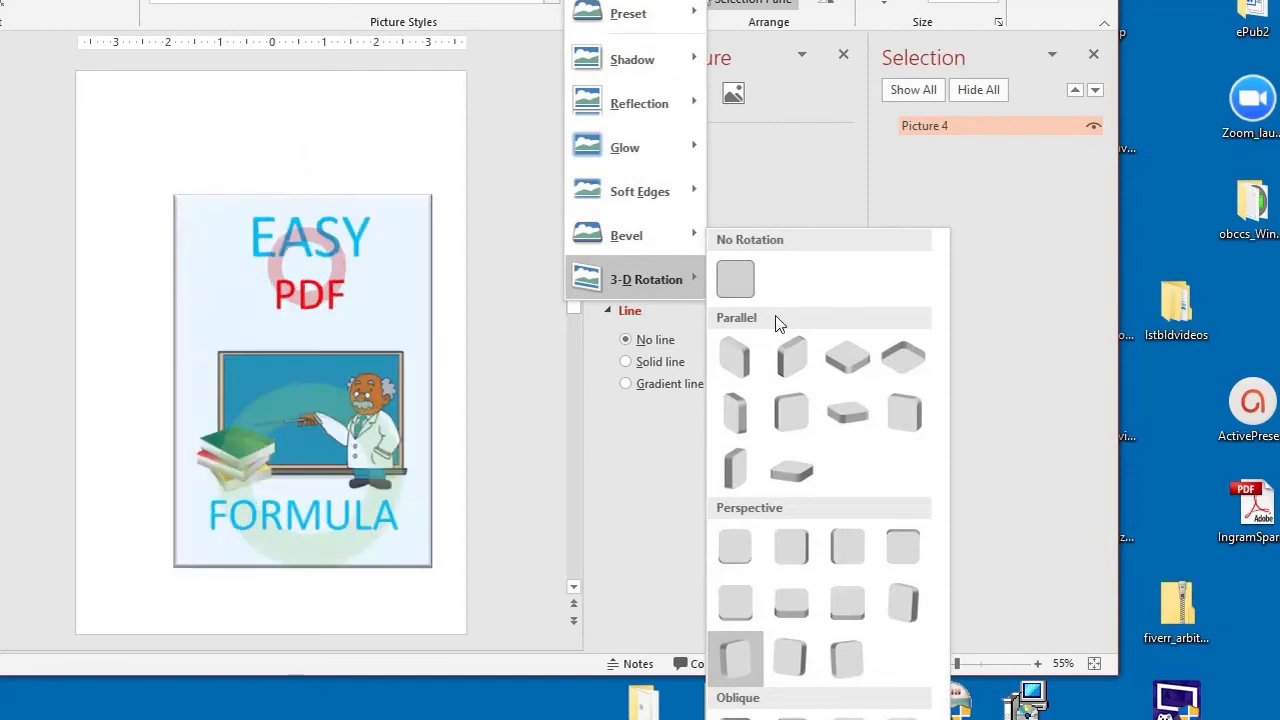
pyautogui.click(785, 719)
# Step: Nudge the picture's 3-D X rotation left and right, settling near 321°
pyautogui.scroll(-3, 772, 562)
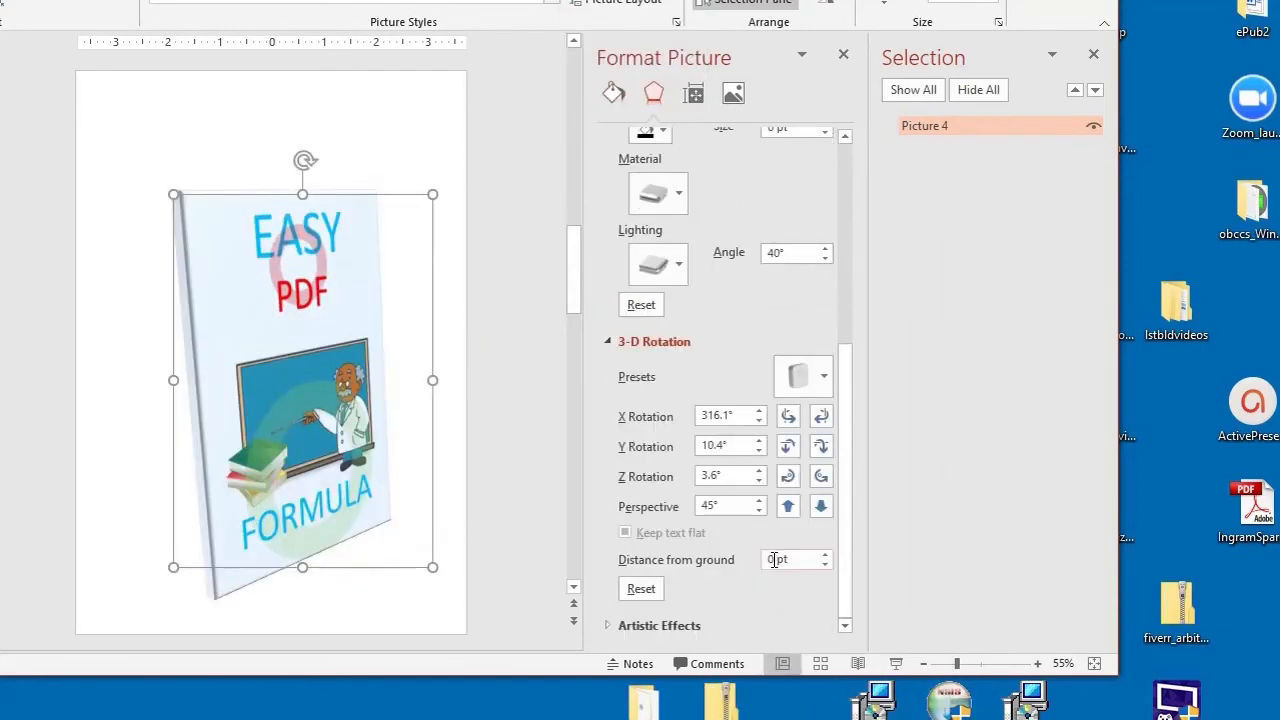
pyautogui.click(788, 416)
pyautogui.click(788, 416)
pyautogui.click(788, 416)
pyautogui.click(821, 416)
pyautogui.click(821, 416)
pyautogui.click(821, 416)
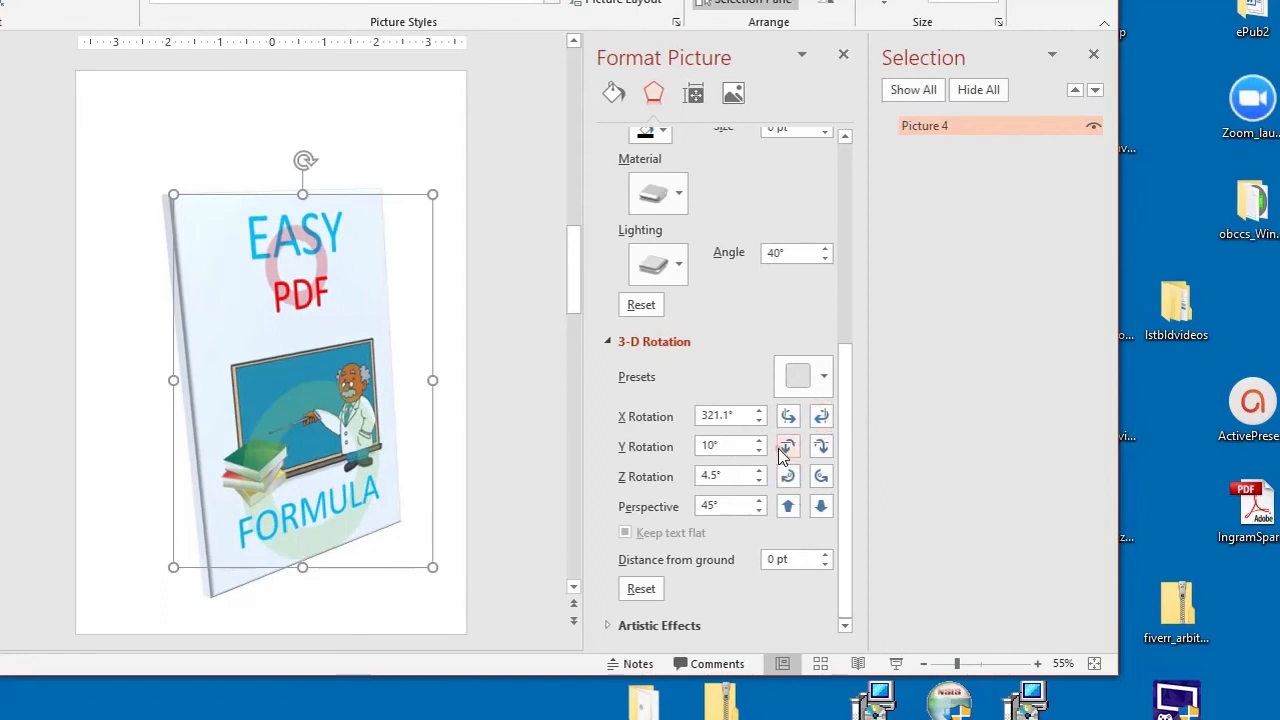
# Step: Nudge the picture's 3-D Y rotation up and down, settling at 15°
pyautogui.click(787, 446)
pyautogui.click(787, 446)
pyautogui.click(787, 446)
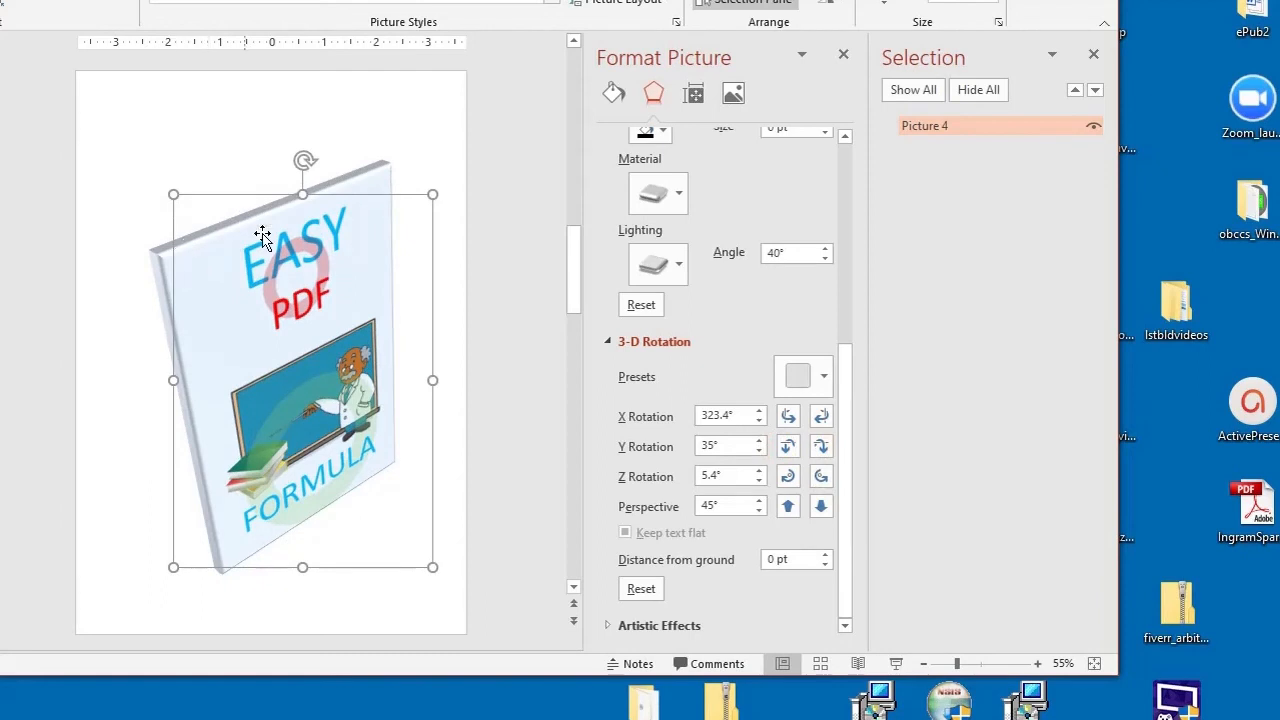
pyautogui.click(820, 447)
pyautogui.click(820, 447)
pyautogui.click(820, 447)
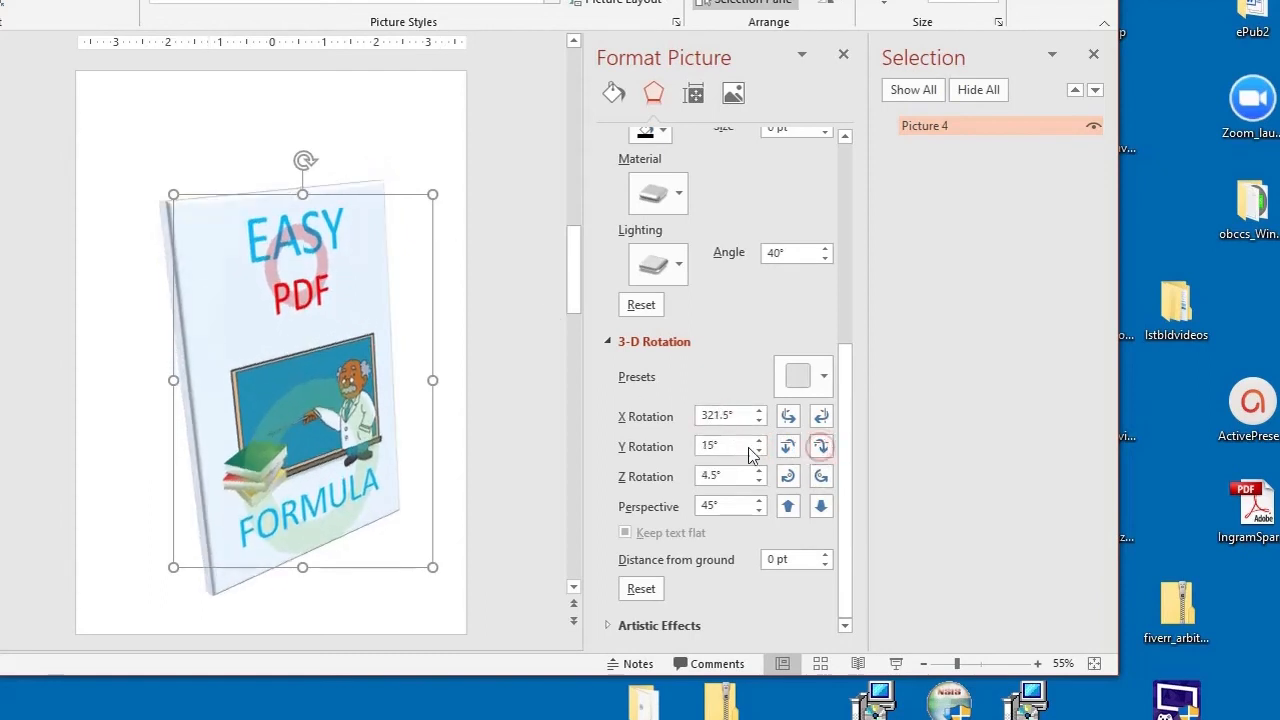
# Step: Nudge the picture's 3-D Y and X rotation, settling at about 27.6° Y and 339.8° X
pyautogui.click(786, 449)
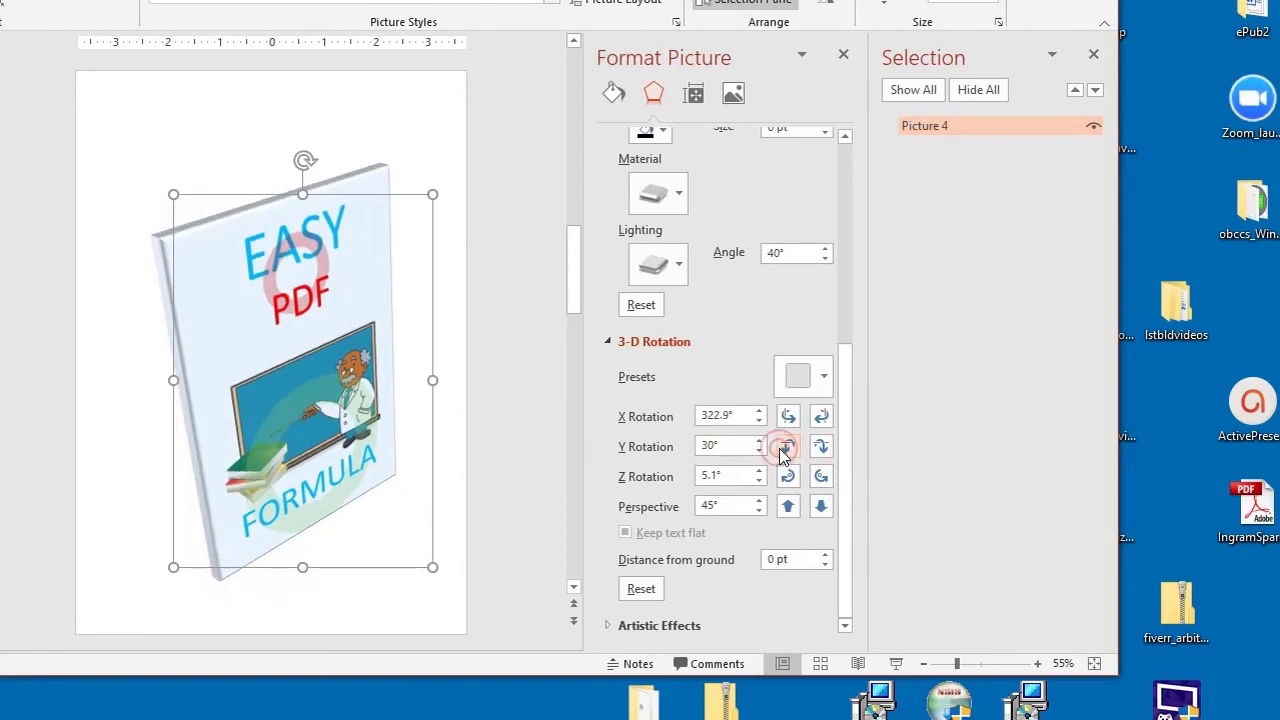
pyautogui.click(821, 420)
pyautogui.click(821, 420)
pyautogui.click(821, 420)
# Step: Nudge the picture's 3-D Z rotation back and forth, settling at 13.3°
pyautogui.click(786, 478)
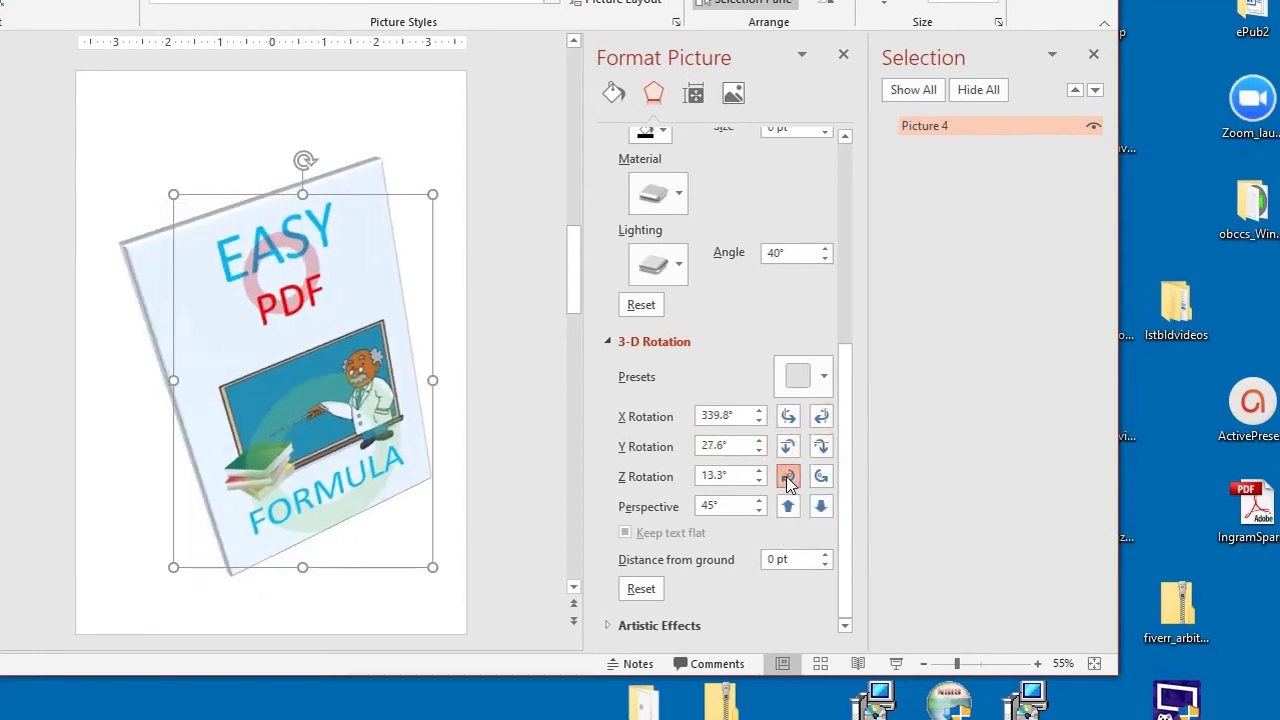
pyautogui.click(786, 478)
pyautogui.click(786, 478)
pyautogui.click(786, 478)
pyautogui.click(786, 478)
pyautogui.click(821, 477)
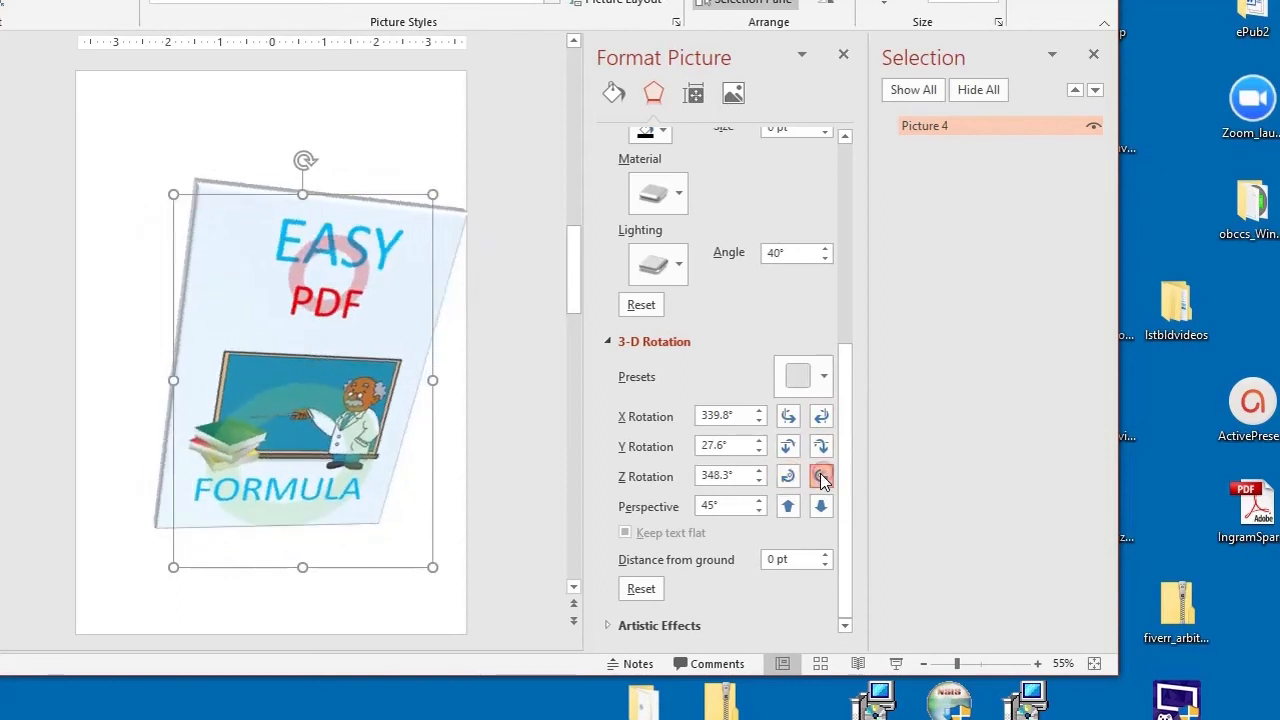
pyautogui.click(821, 477)
pyautogui.click(821, 477)
pyautogui.click(817, 478)
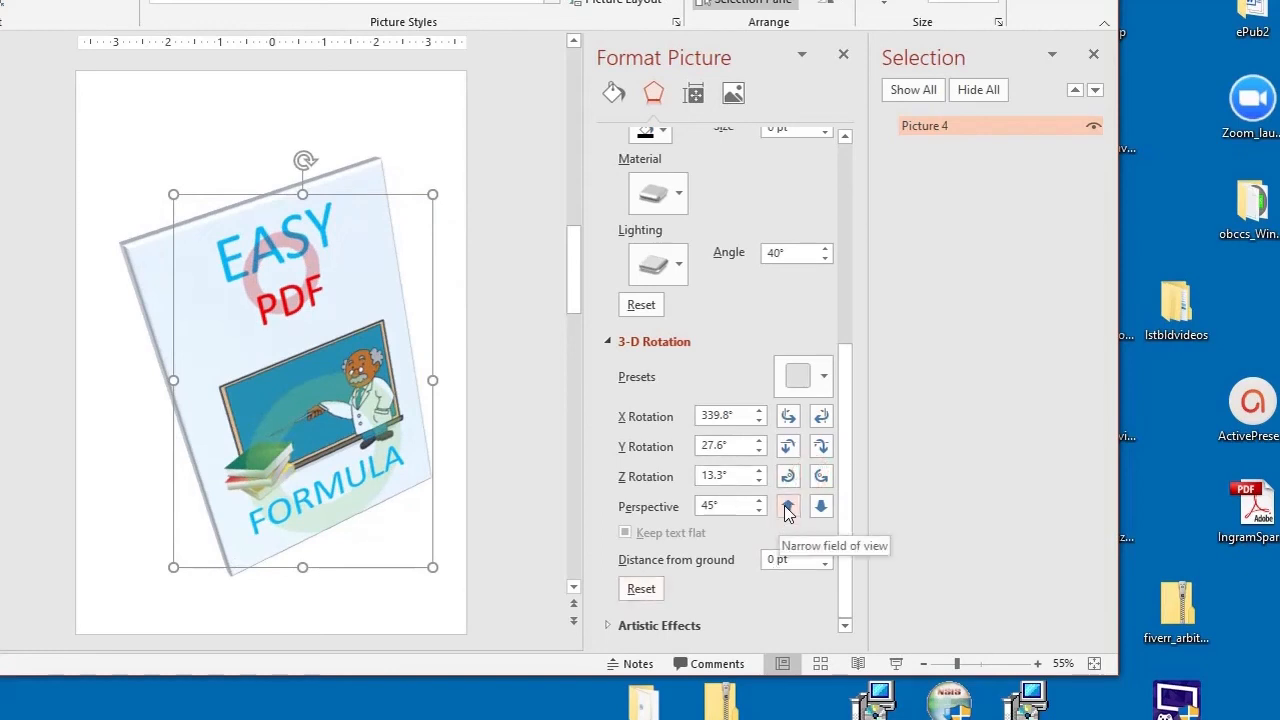
# Step: Narrow the picture's perspective down to 0°
pyautogui.click(787, 507)
pyautogui.click(787, 507)
pyautogui.click(787, 507)
pyautogui.click(786, 507)
pyautogui.click(786, 507)
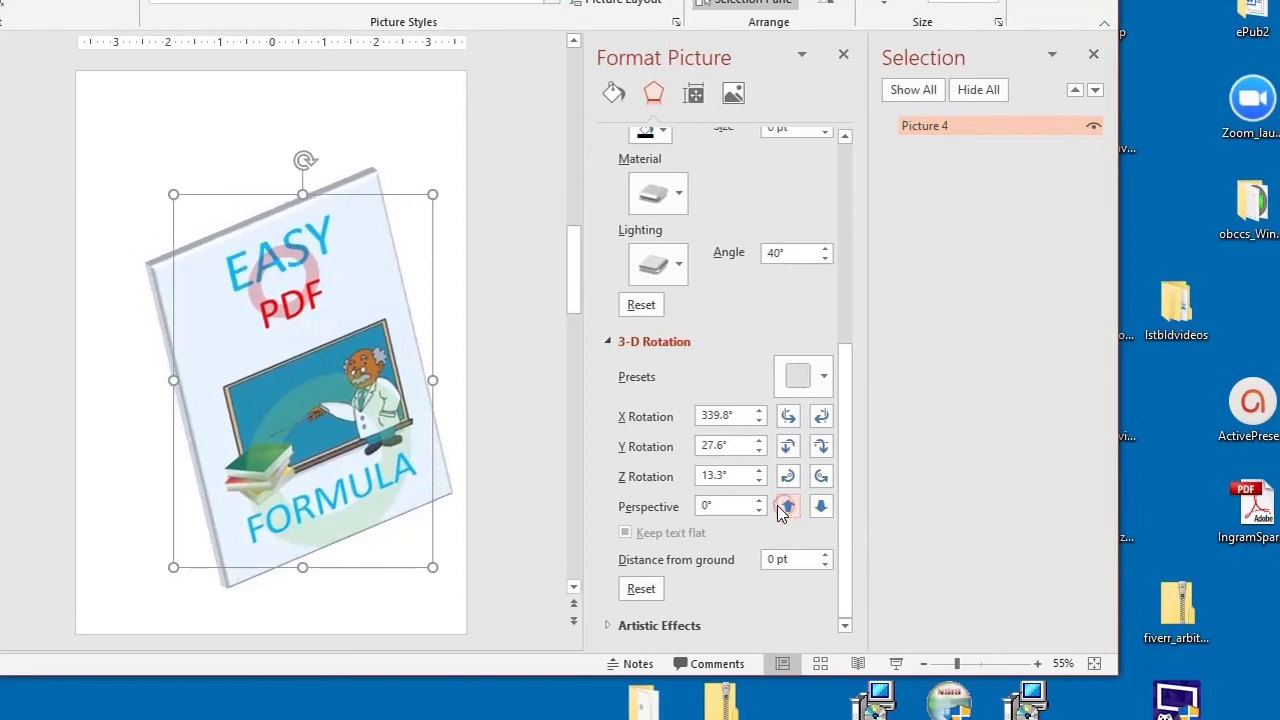
pyautogui.click(495, 524)
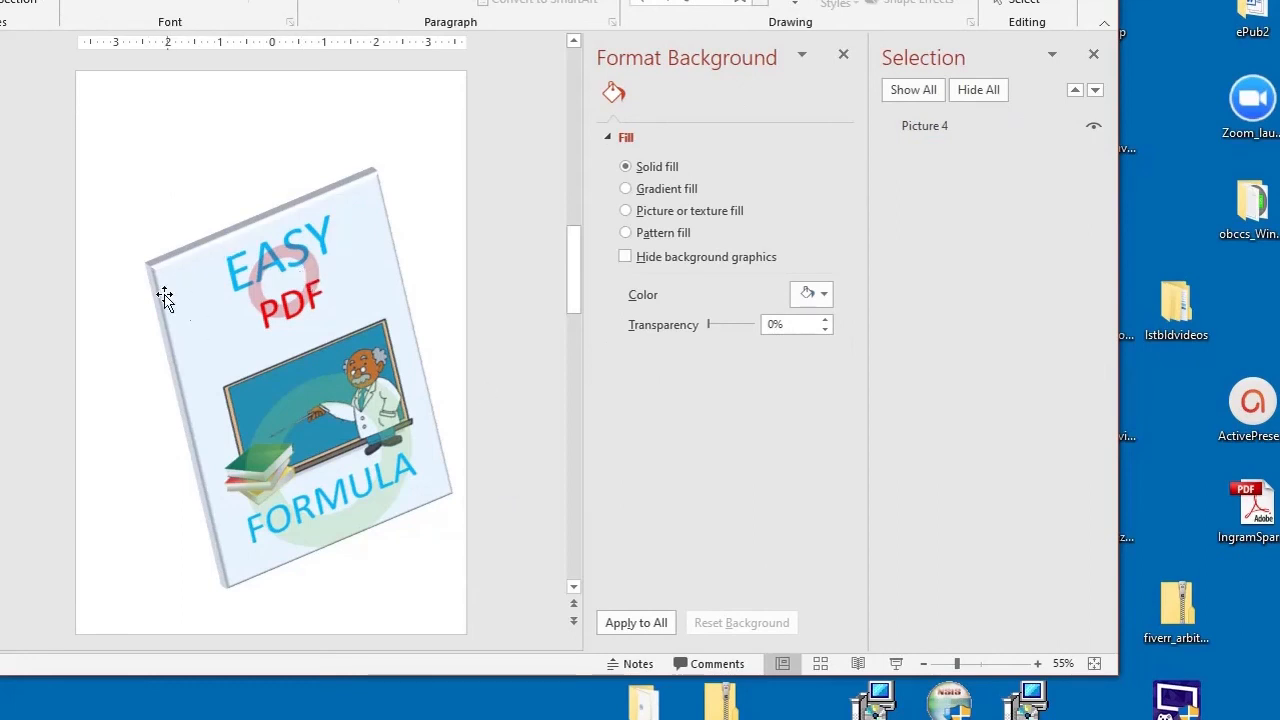
pyautogui.click(348, 226)
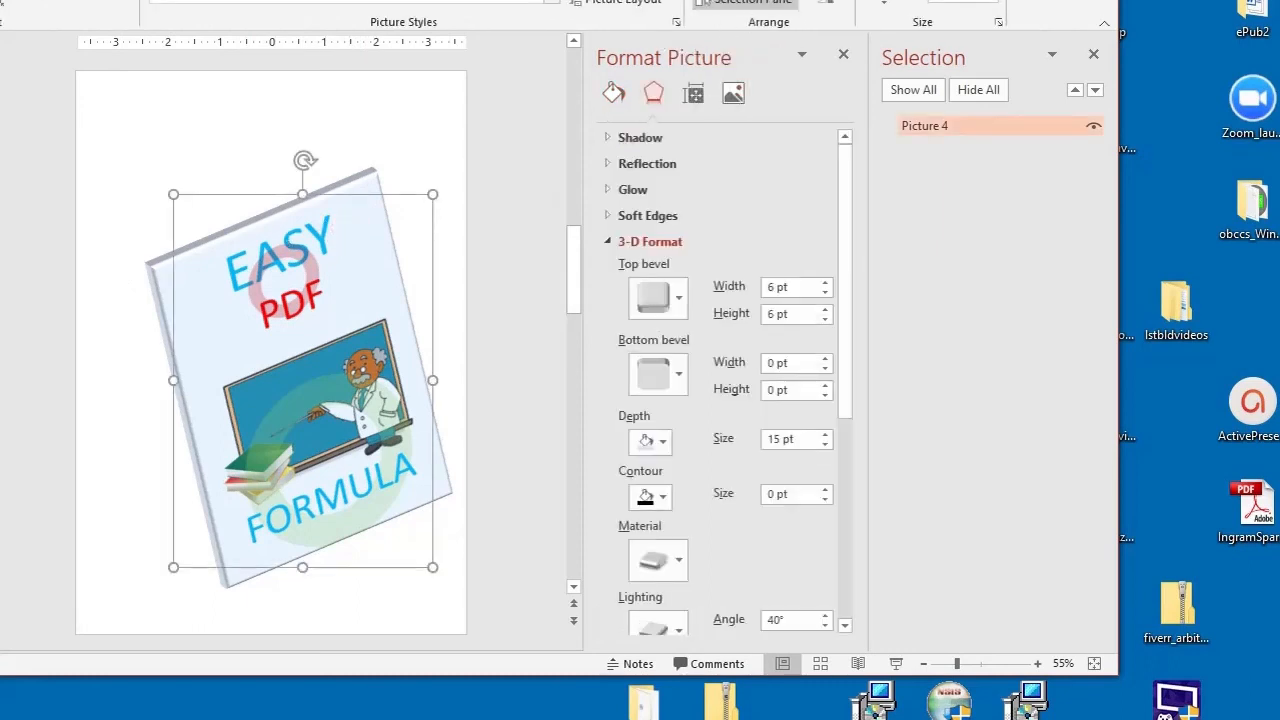
pyautogui.click(622, 0)
pyautogui.moveTo(622, 287)
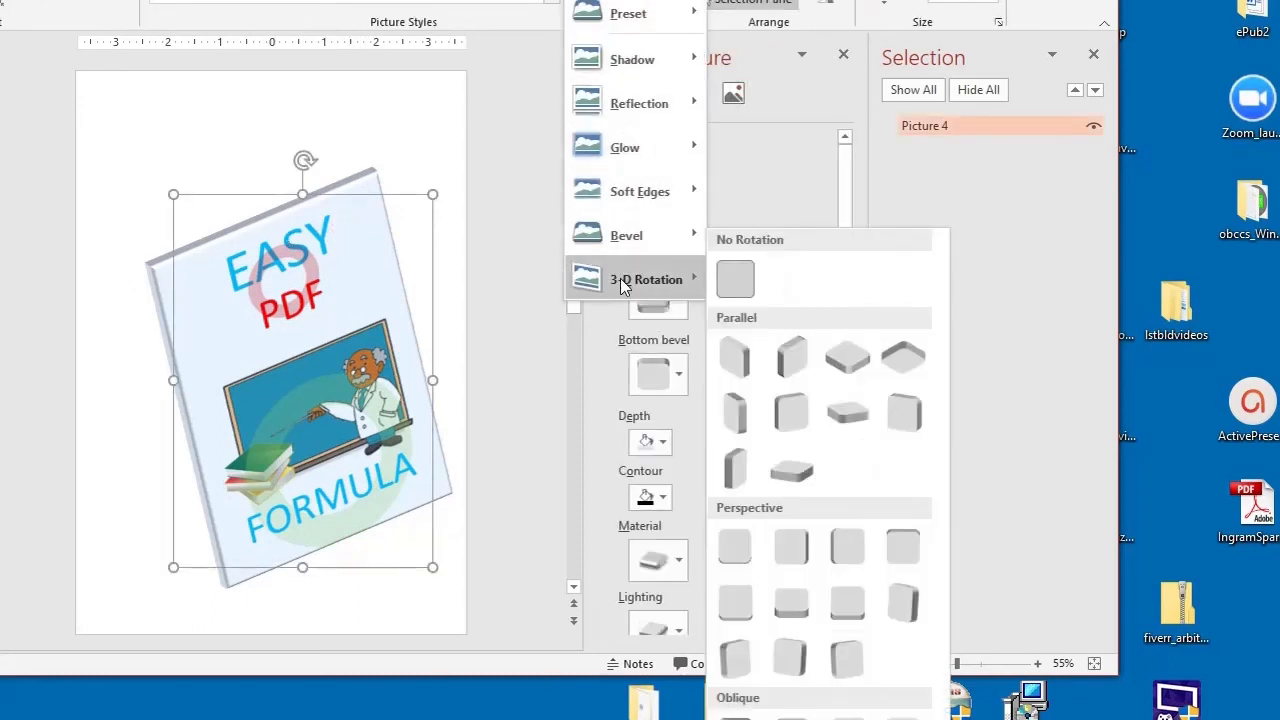
pyautogui.click(710, 187)
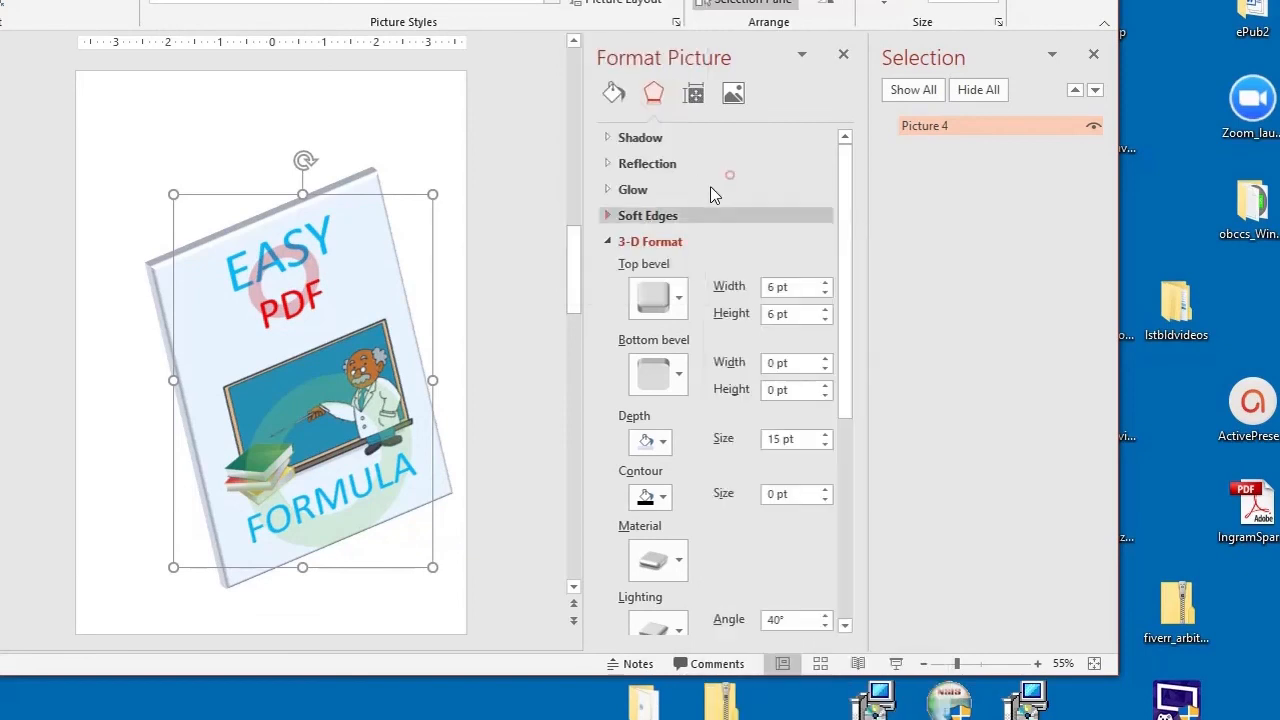
# Step: Remove the picture's top bevel, then reapply the first bevel preset
pyautogui.click(672, 301)
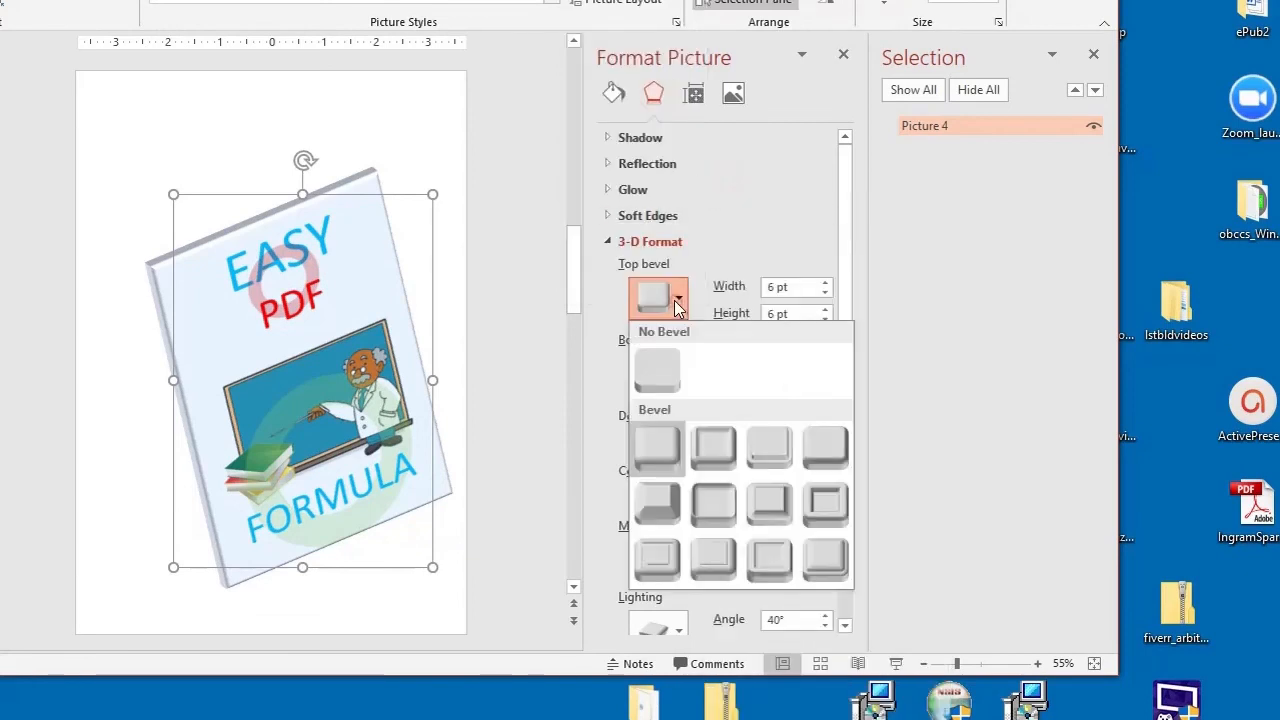
pyautogui.click(648, 374)
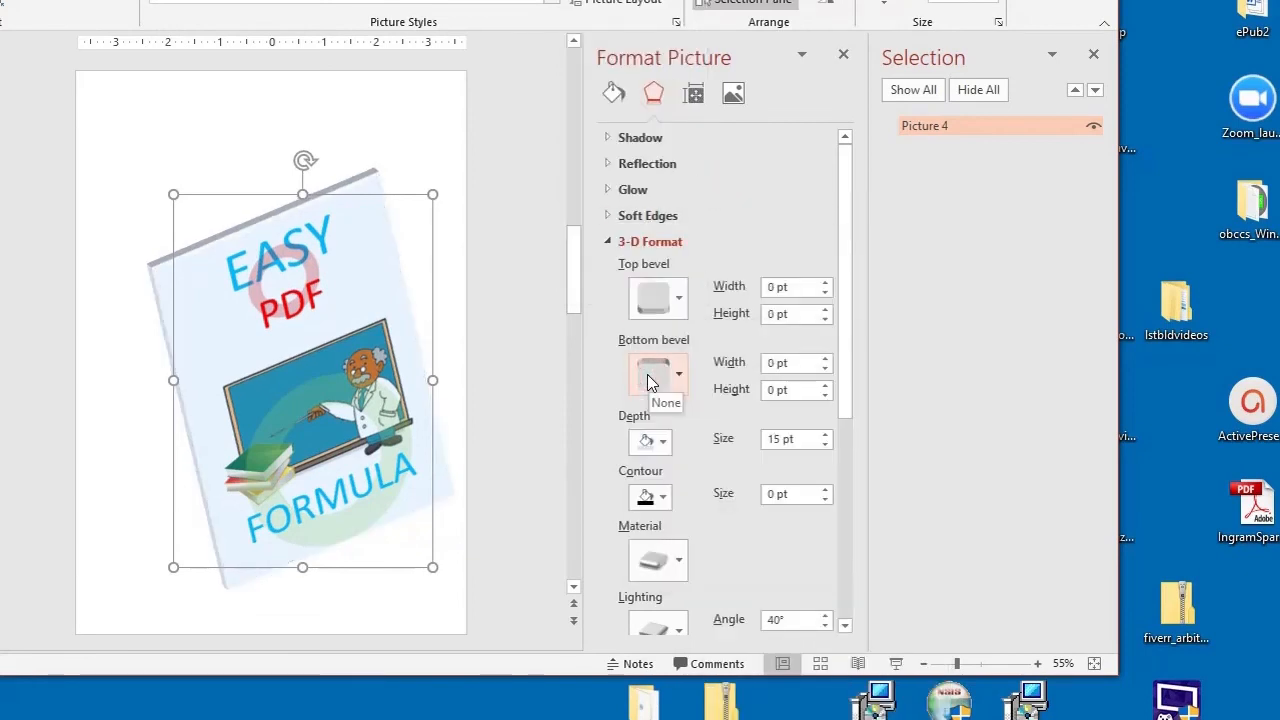
pyautogui.click(679, 302)
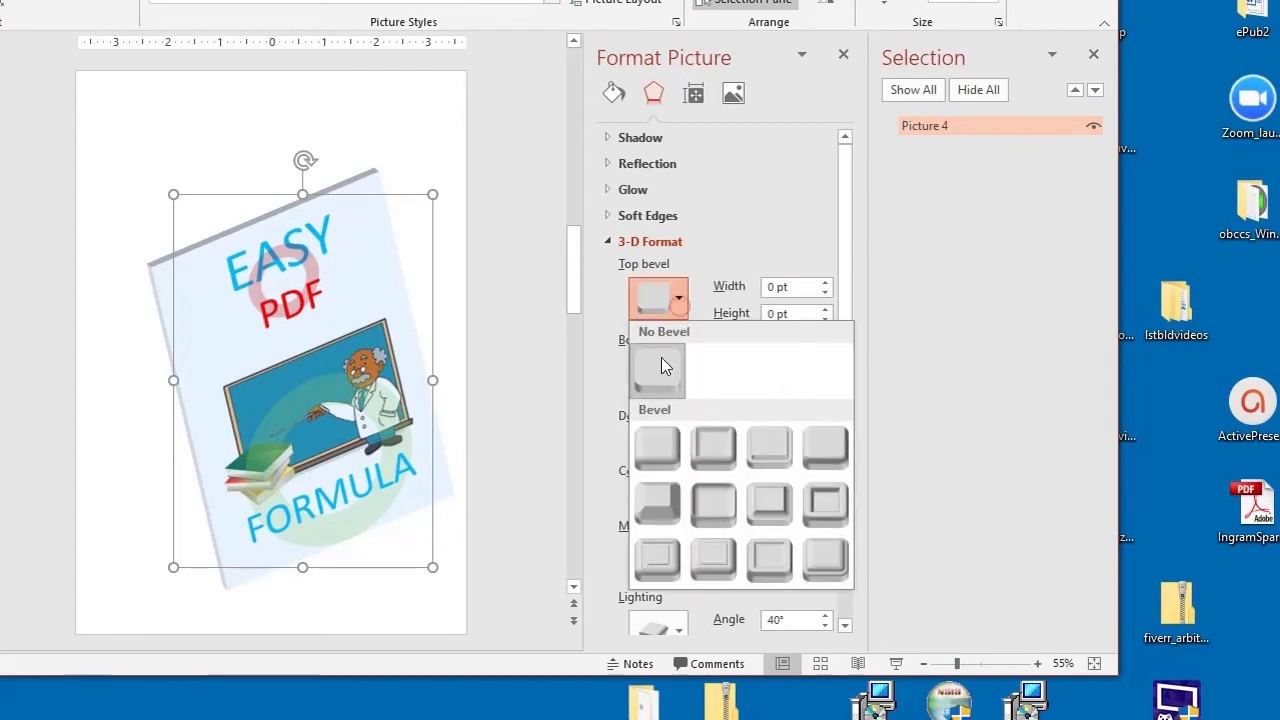
pyautogui.click(657, 447)
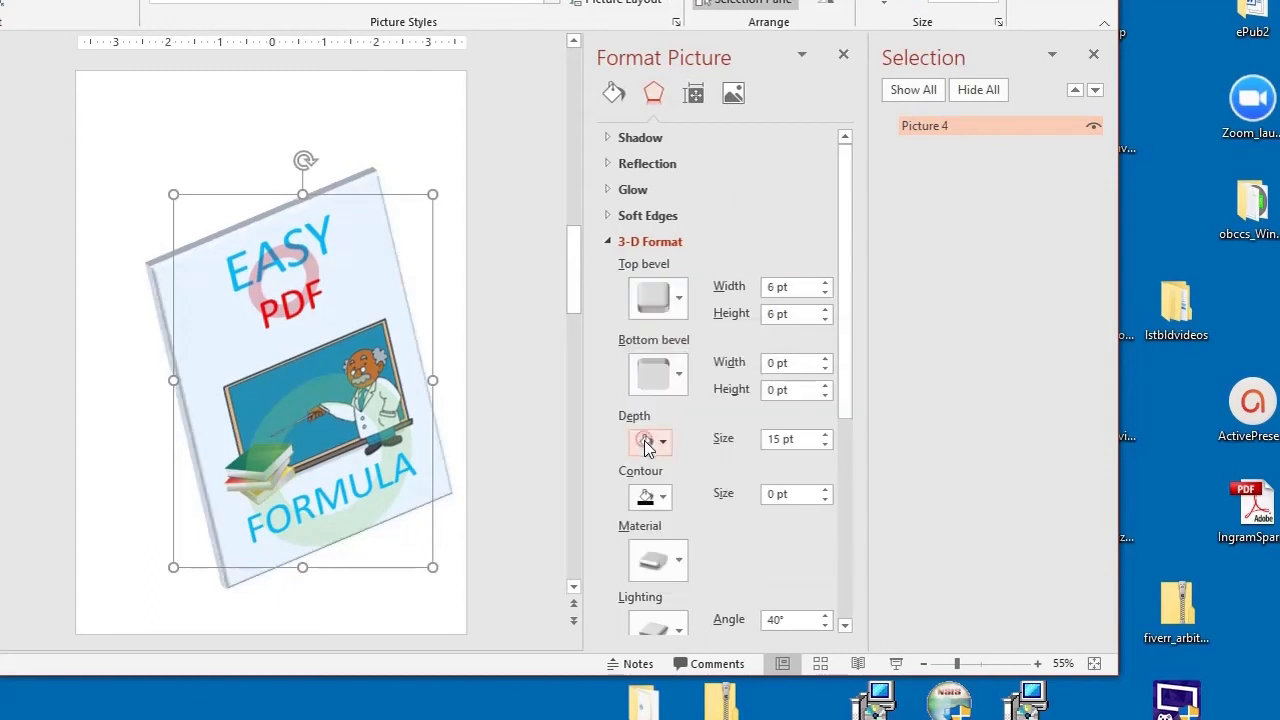
# Step: Apply the first bevel preset to the picture's bottom bevel
pyautogui.click(682, 378)
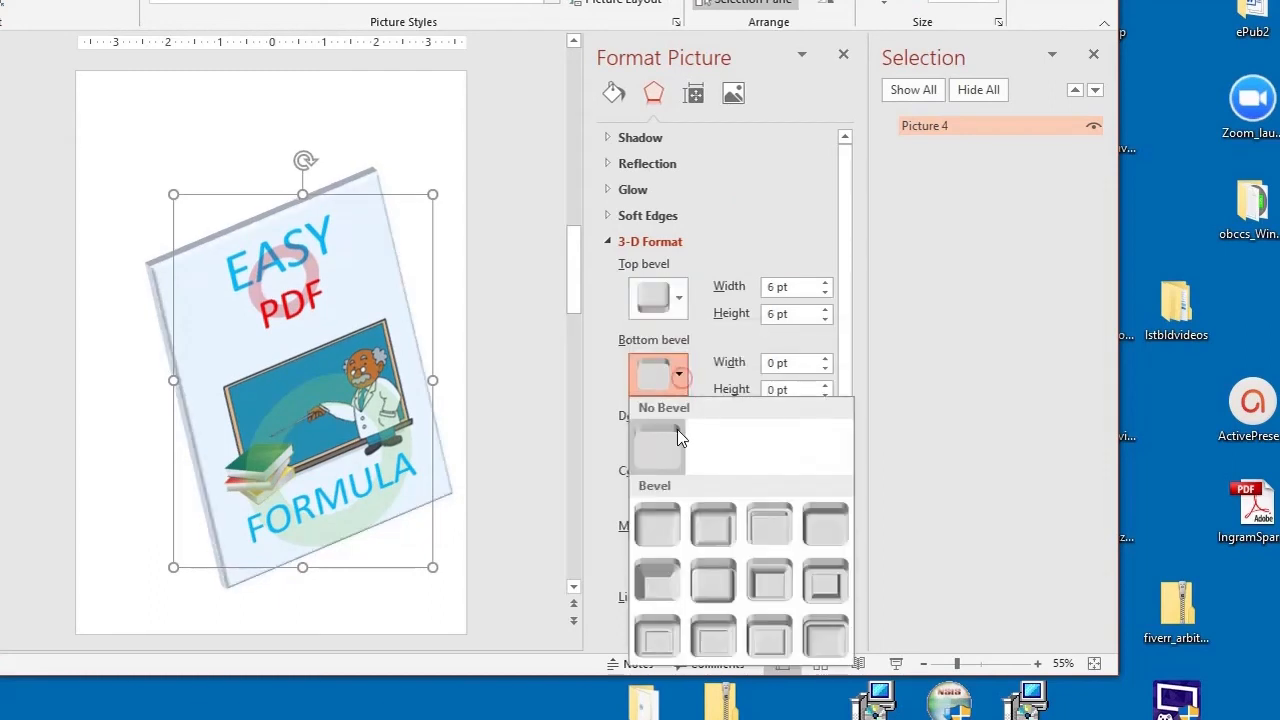
pyautogui.click(652, 528)
pyautogui.click(538, 461)
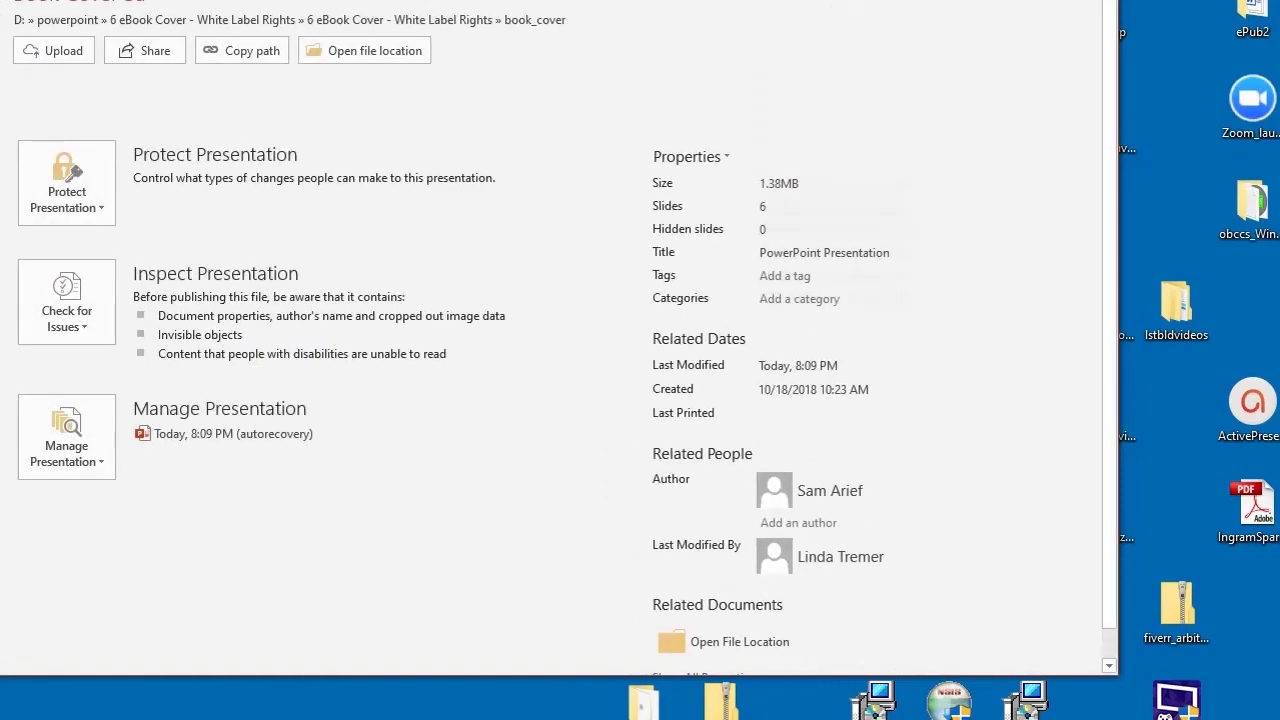
# Step: Open Save As and rename the file as Book Cover 3B
pyautogui.click(85, 235)
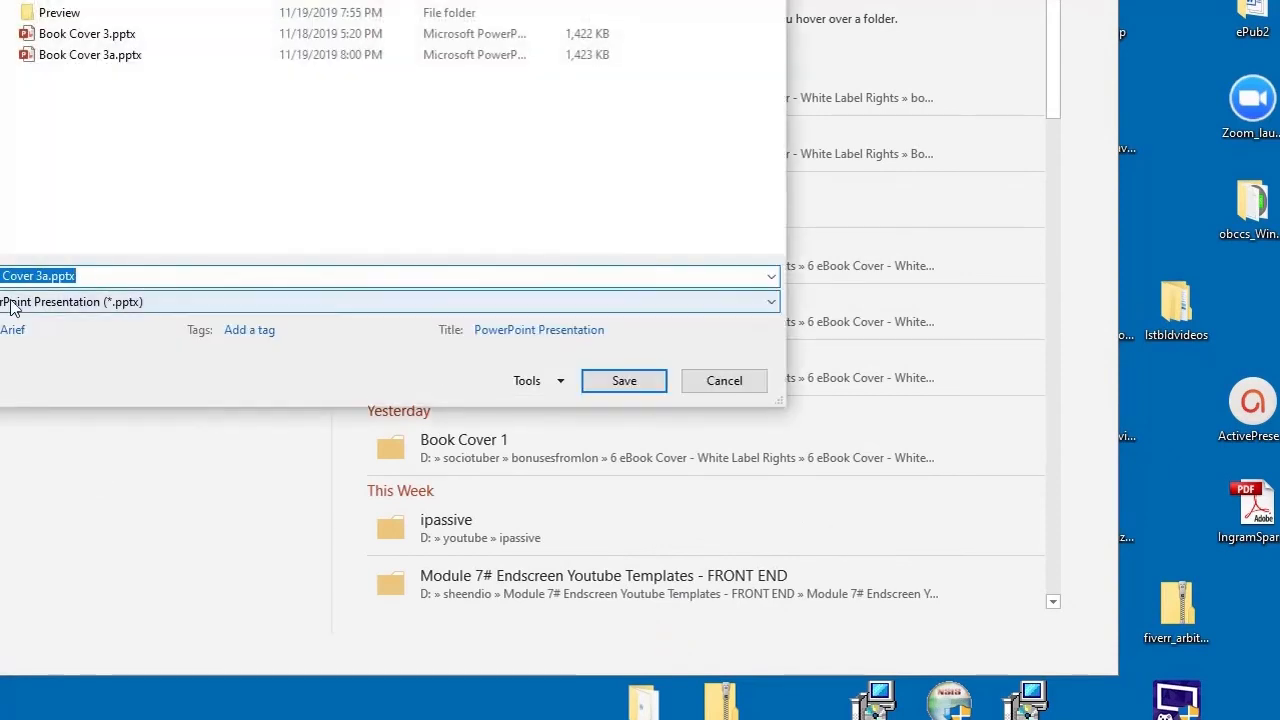
pyautogui.click(43, 274)
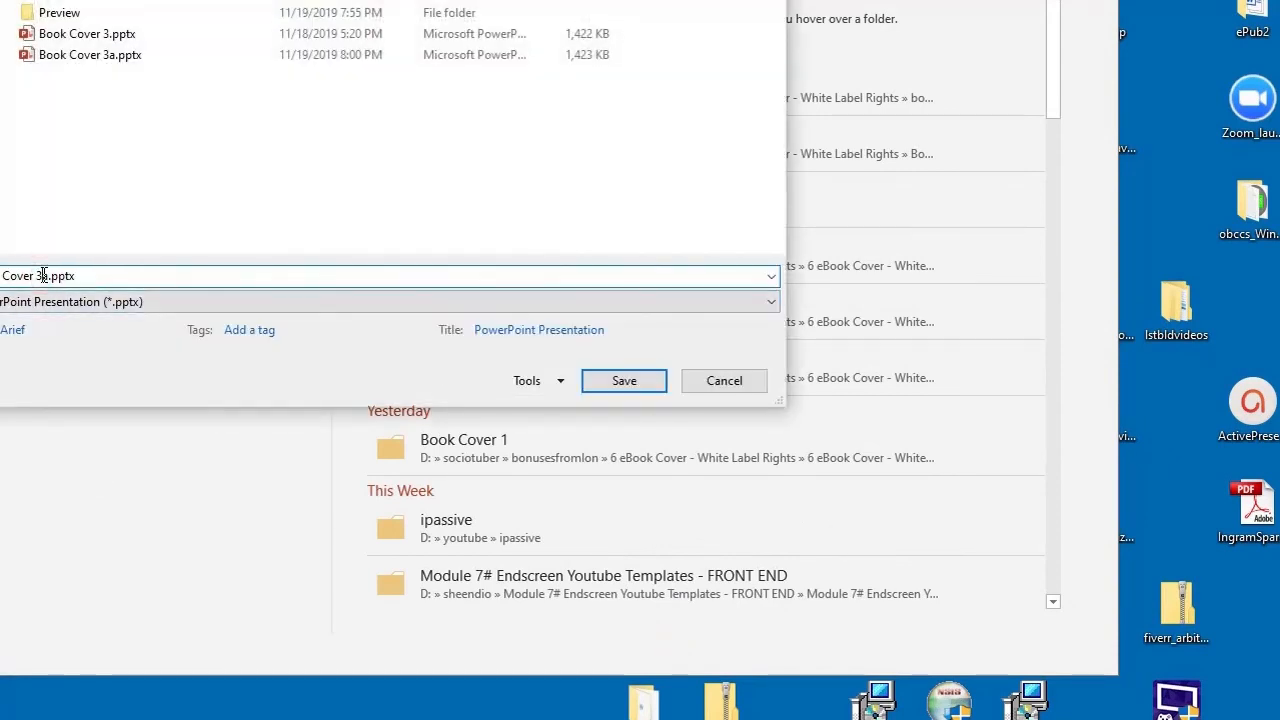
pyautogui.press('BackSpace')
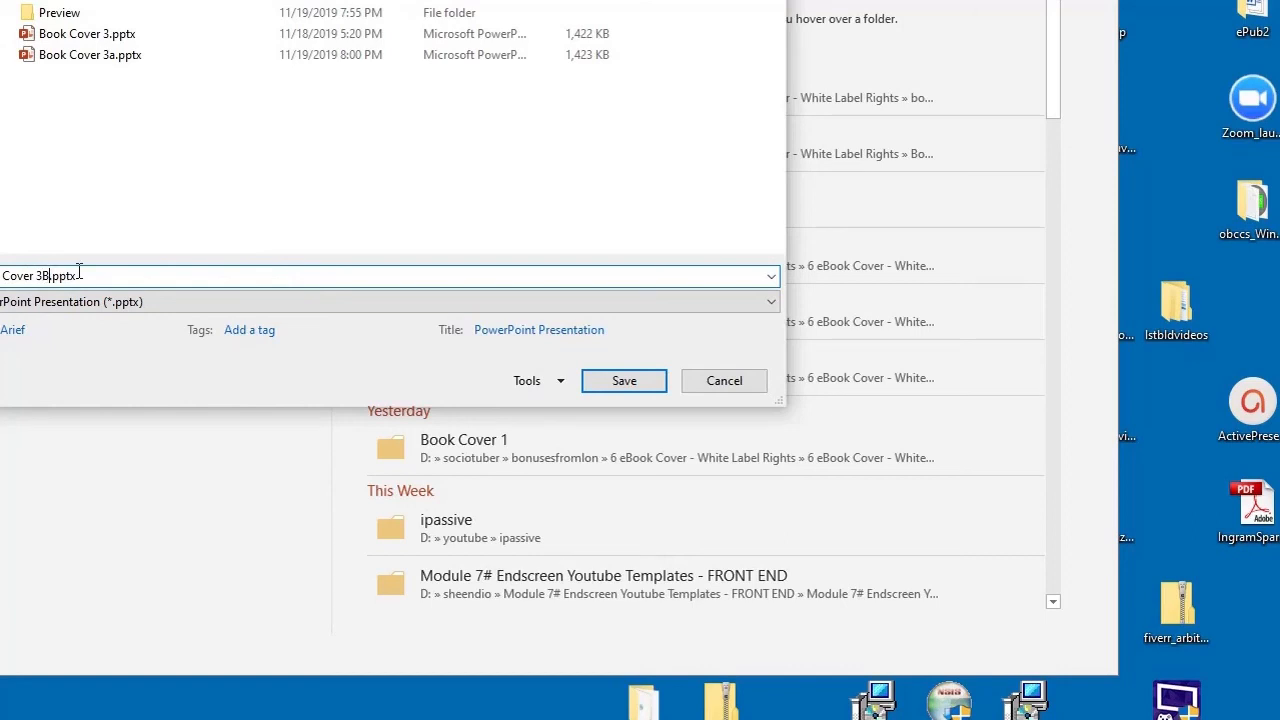
pyautogui.write('B')
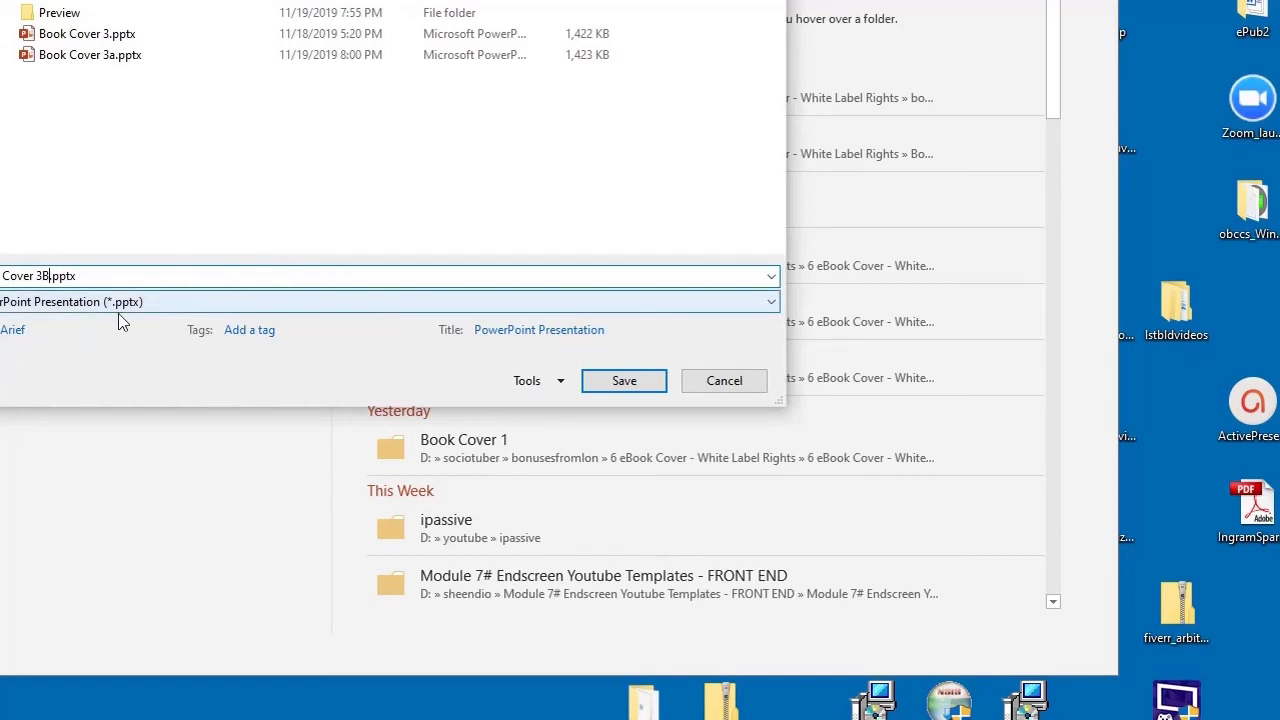
# Step: Save the file in PNG format, exporting just the current slide
pyautogui.click(771, 301)
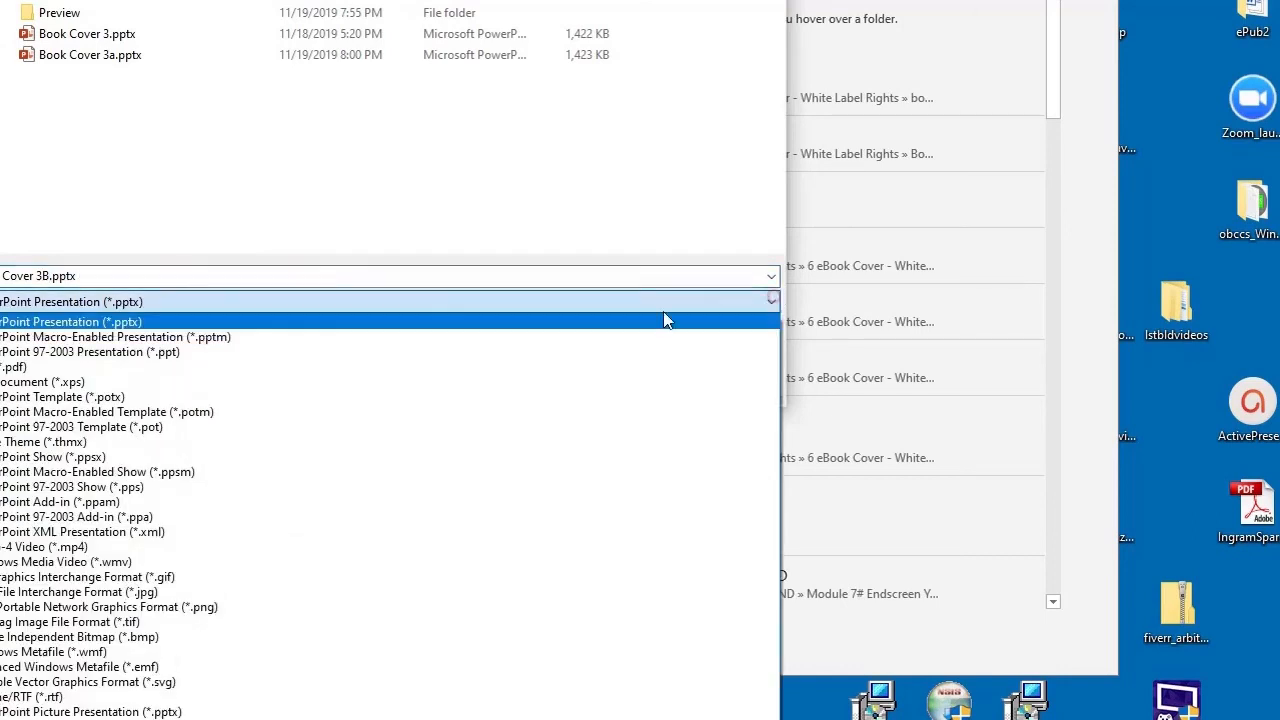
pyautogui.click(238, 607)
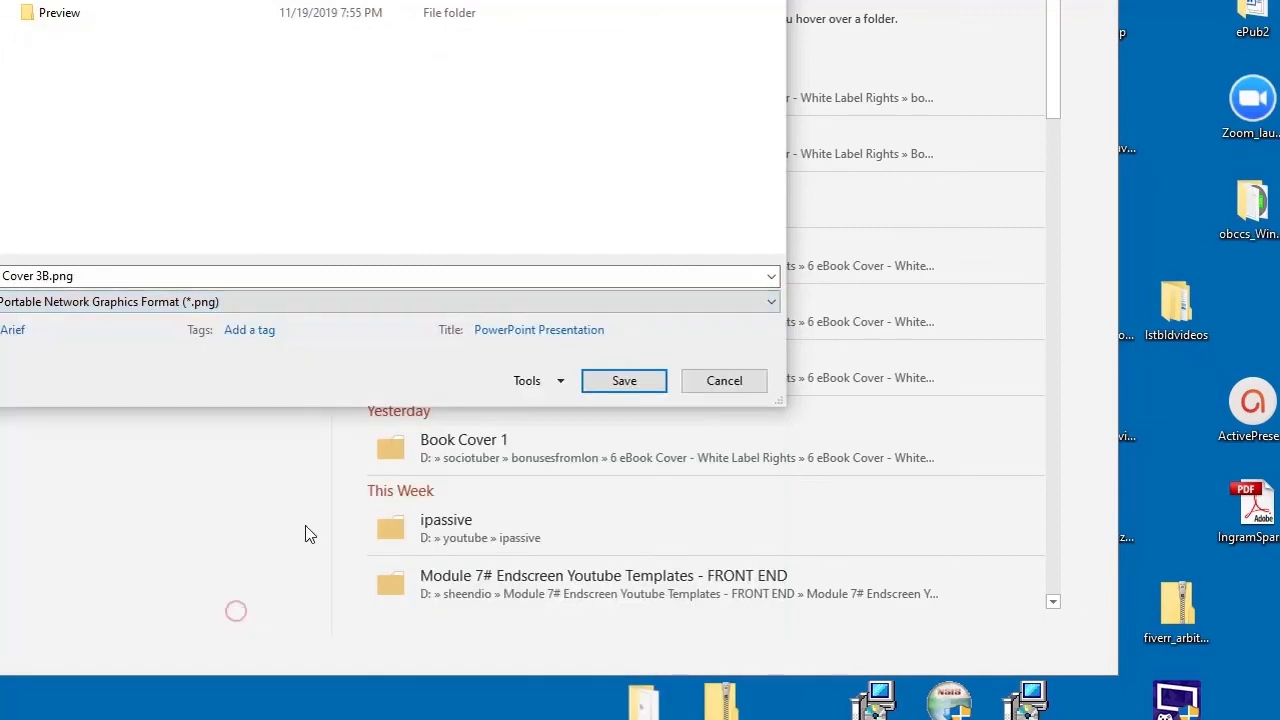
pyautogui.click(606, 387)
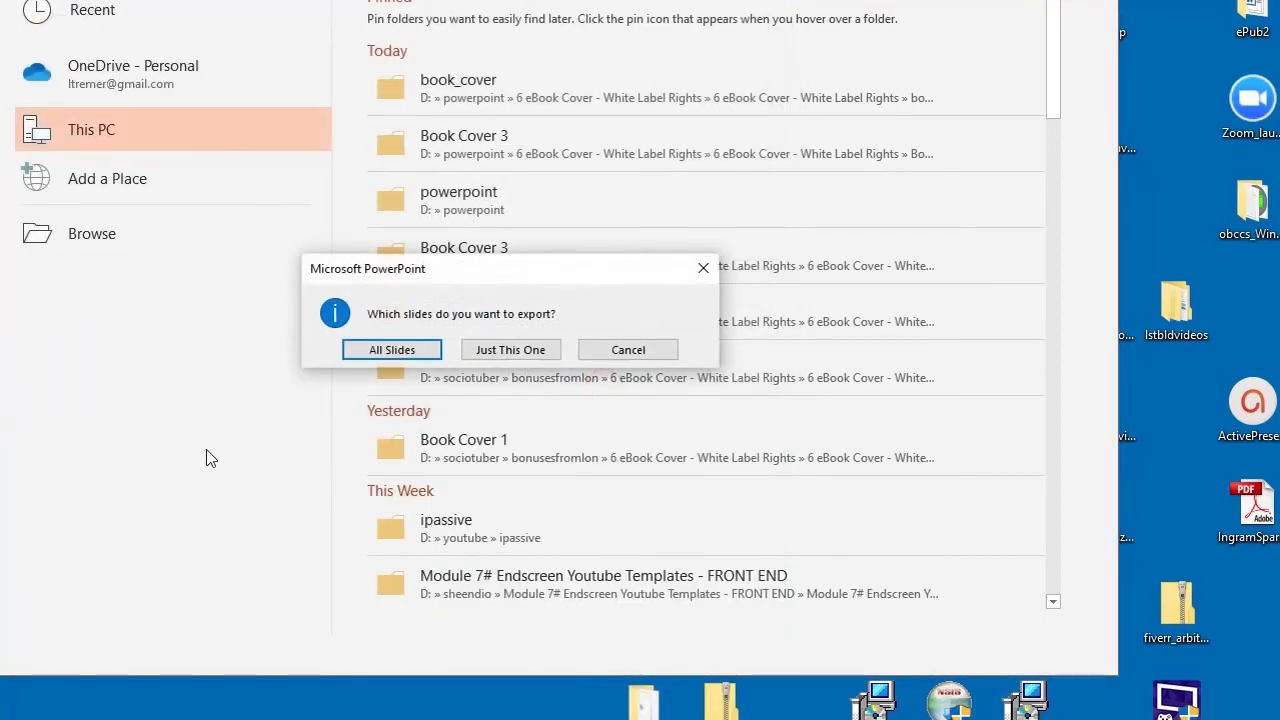
pyautogui.click(480, 349)
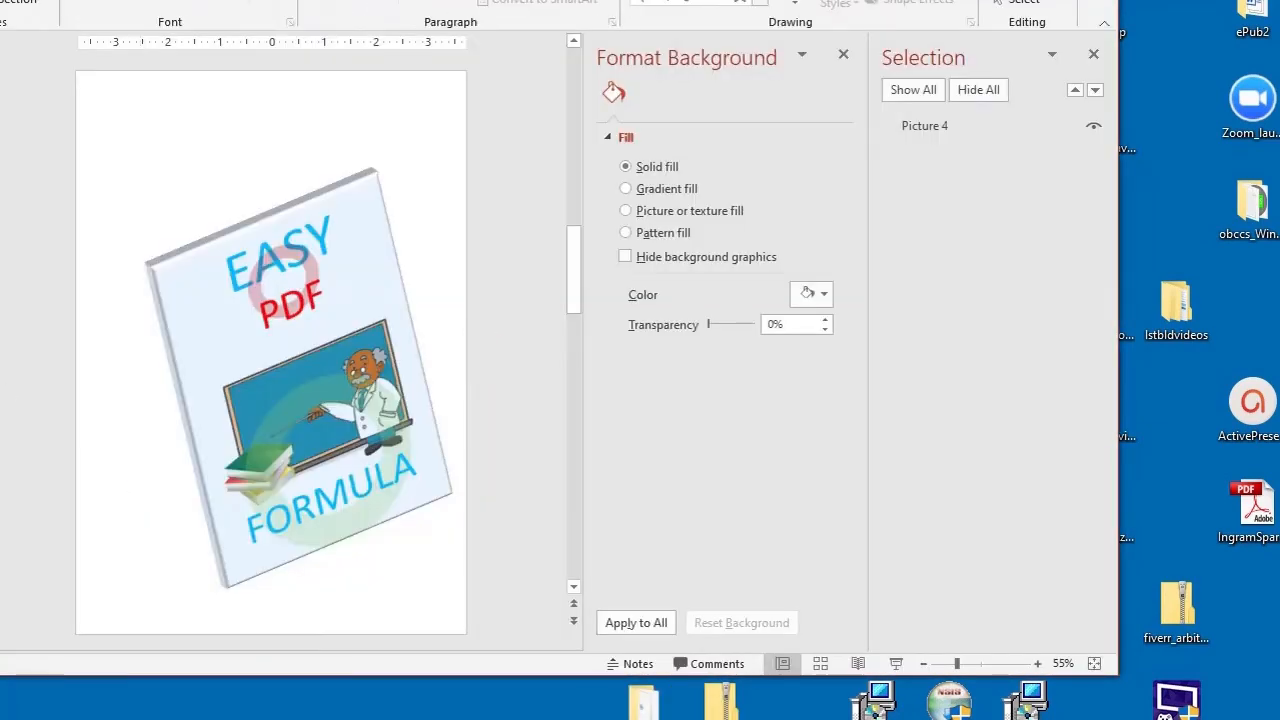